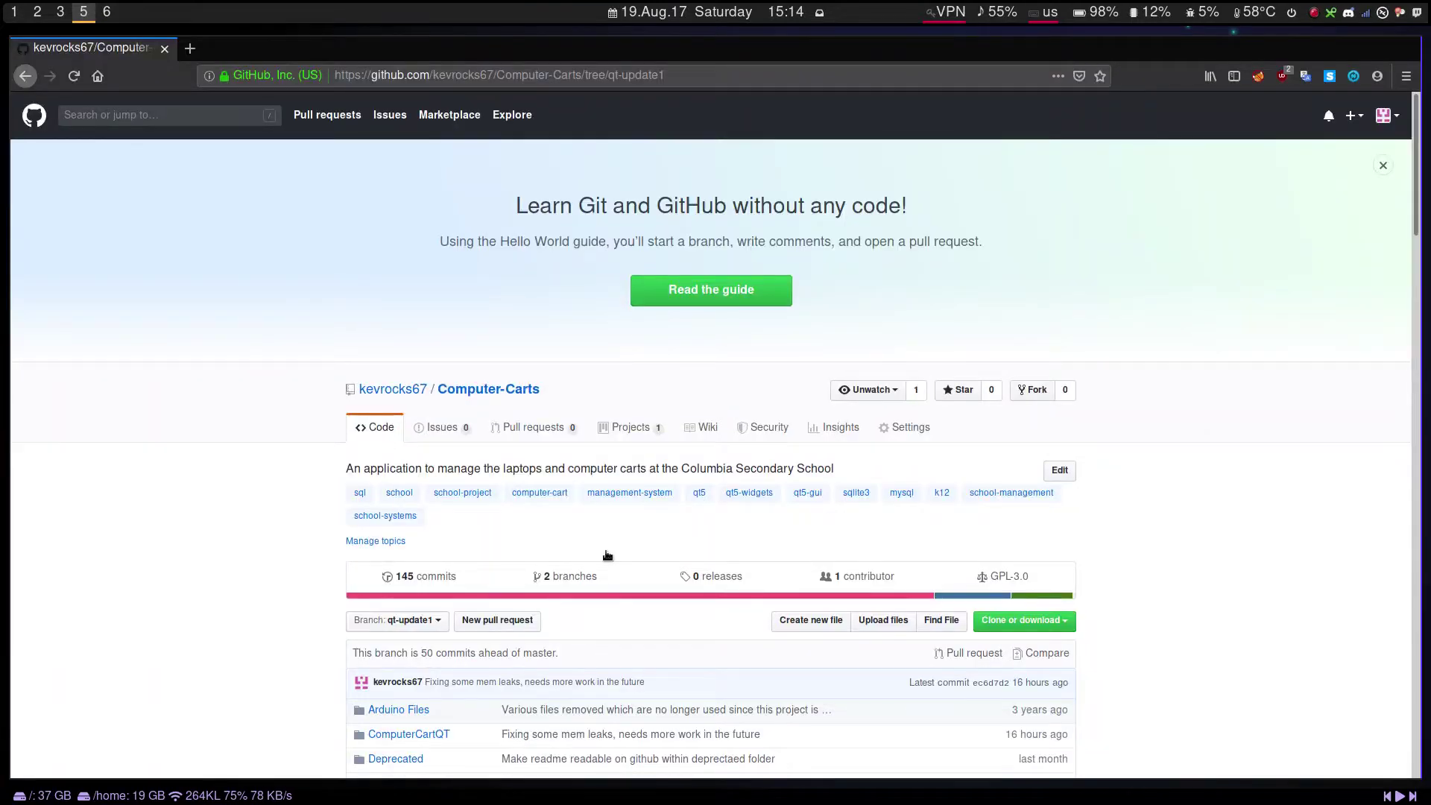
- Examine the repository README's instructions for setting up SQL on Linux and changing between SQLite and SQL
scroll(608, 555, down, 2)
scroll(607, 555, down, 12)
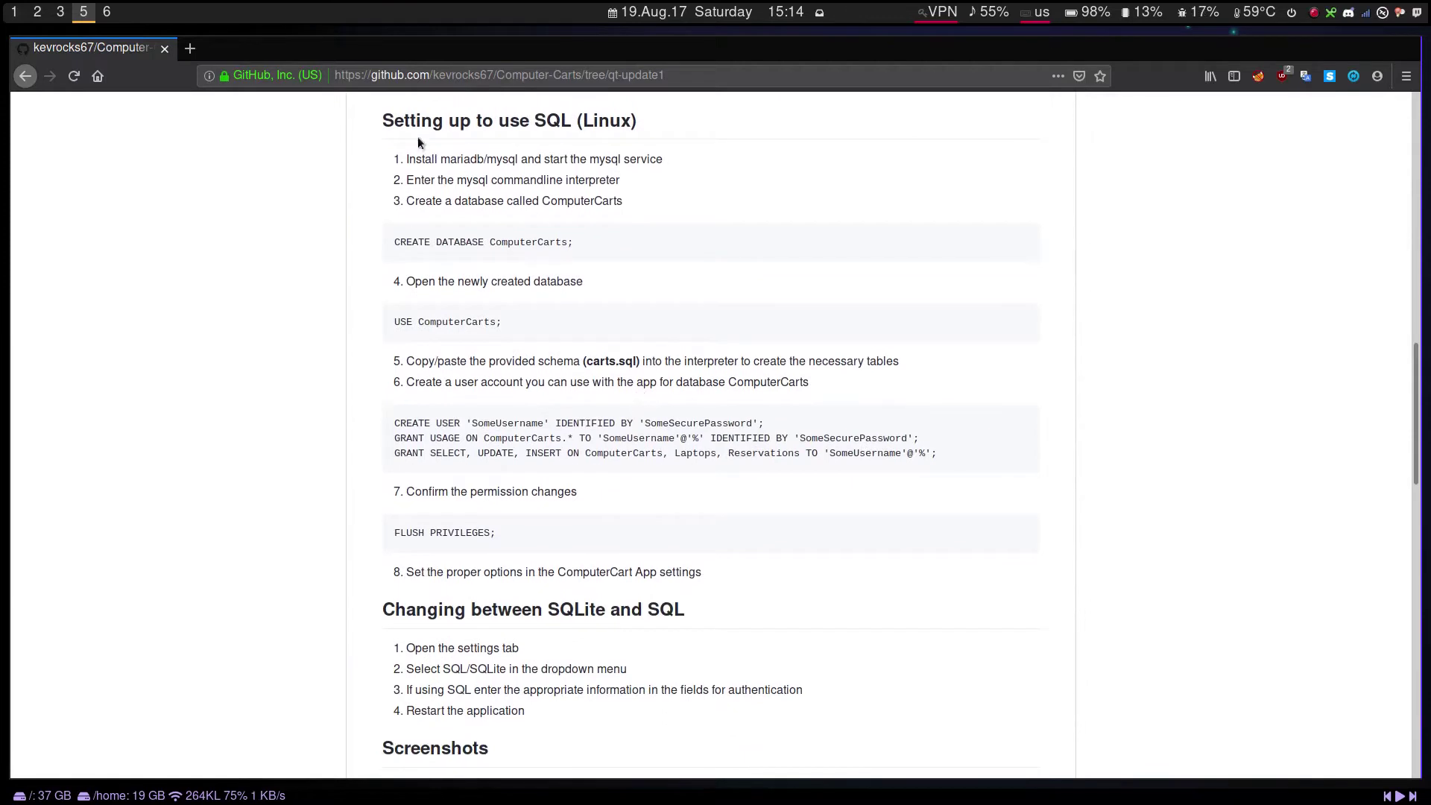
drag(382, 121, 891, 726)
click(892, 729)
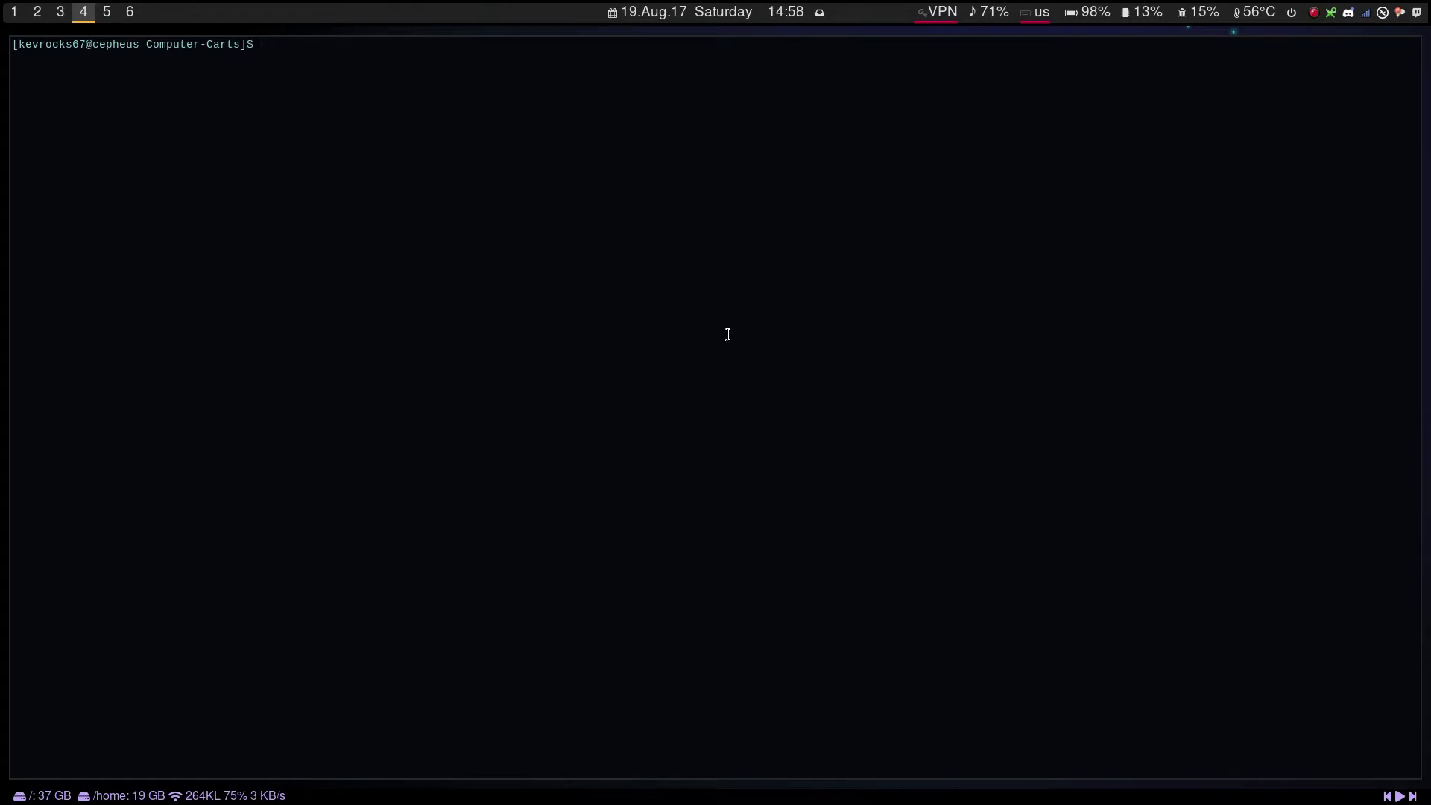
- In the terminal, list the Computer-Carts folder, change into its ComputerCartQT directory and clear the screen
text(ls)
key(Return)
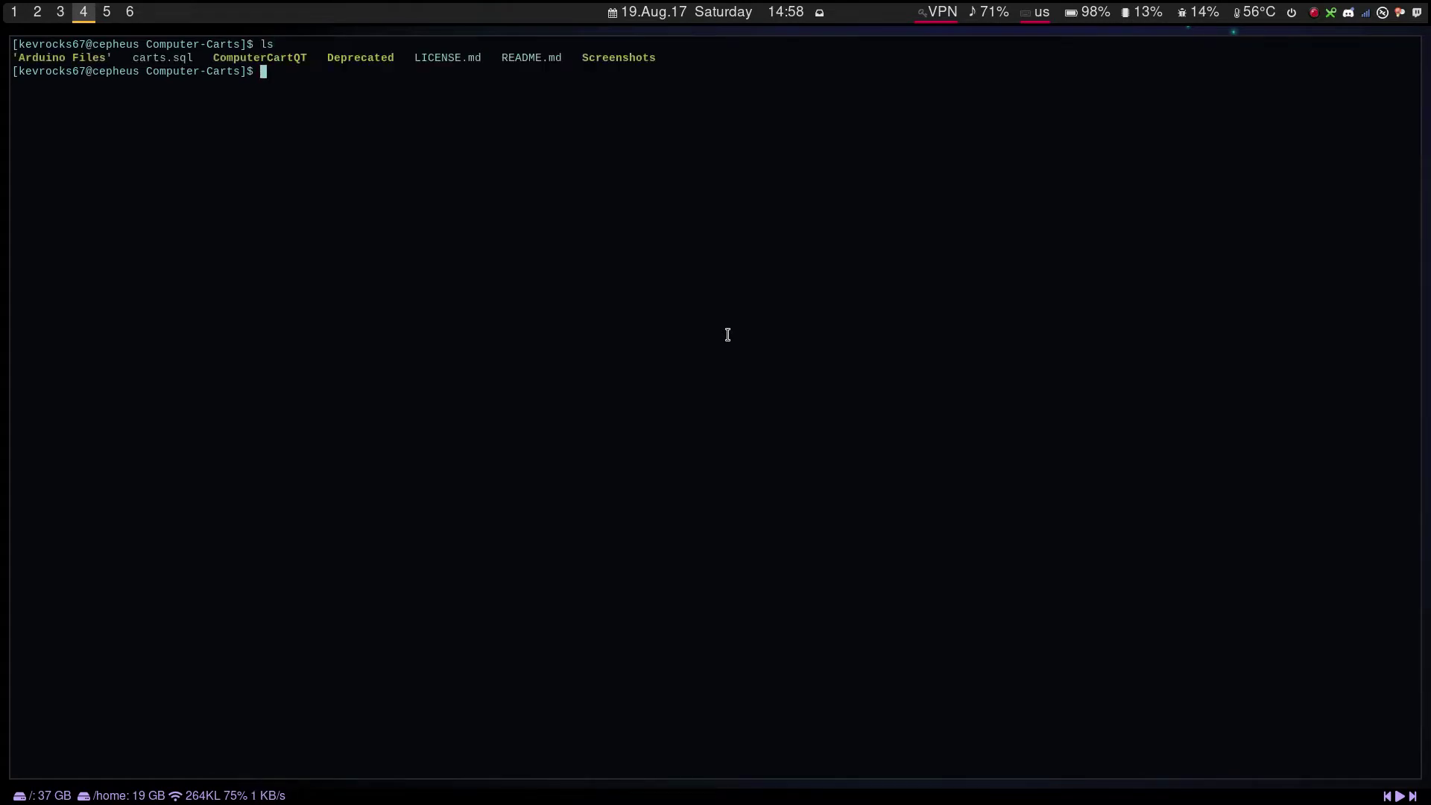
text(cd Co)
key(Tab)
drag(208, 58, 331, 50)
click(332, 50)
key(Return)
key(ctrl+l)
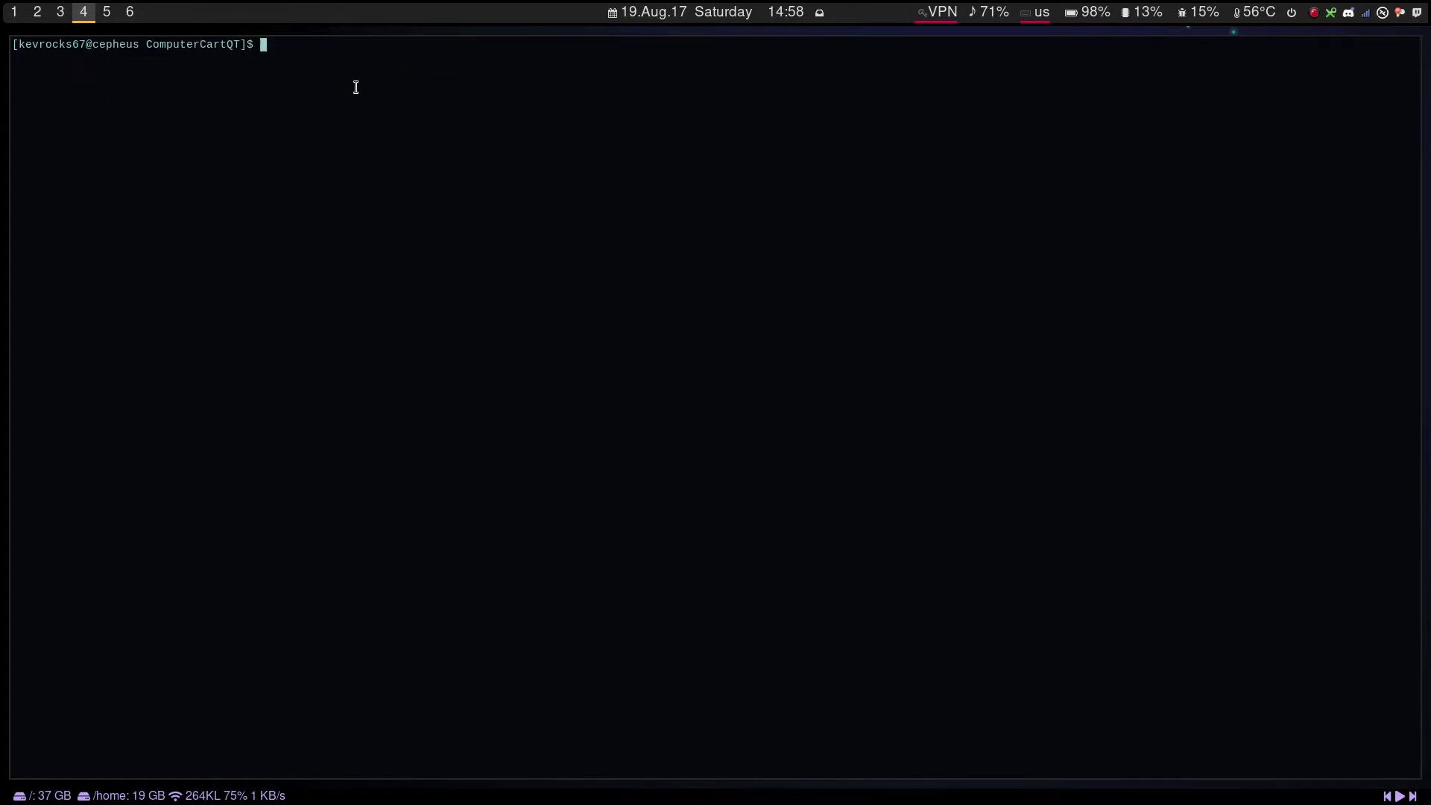
- List the contents of the ComputerCartQT directory and examine the source files and the ComputerCartQT executable
text(ls)
key(Return)
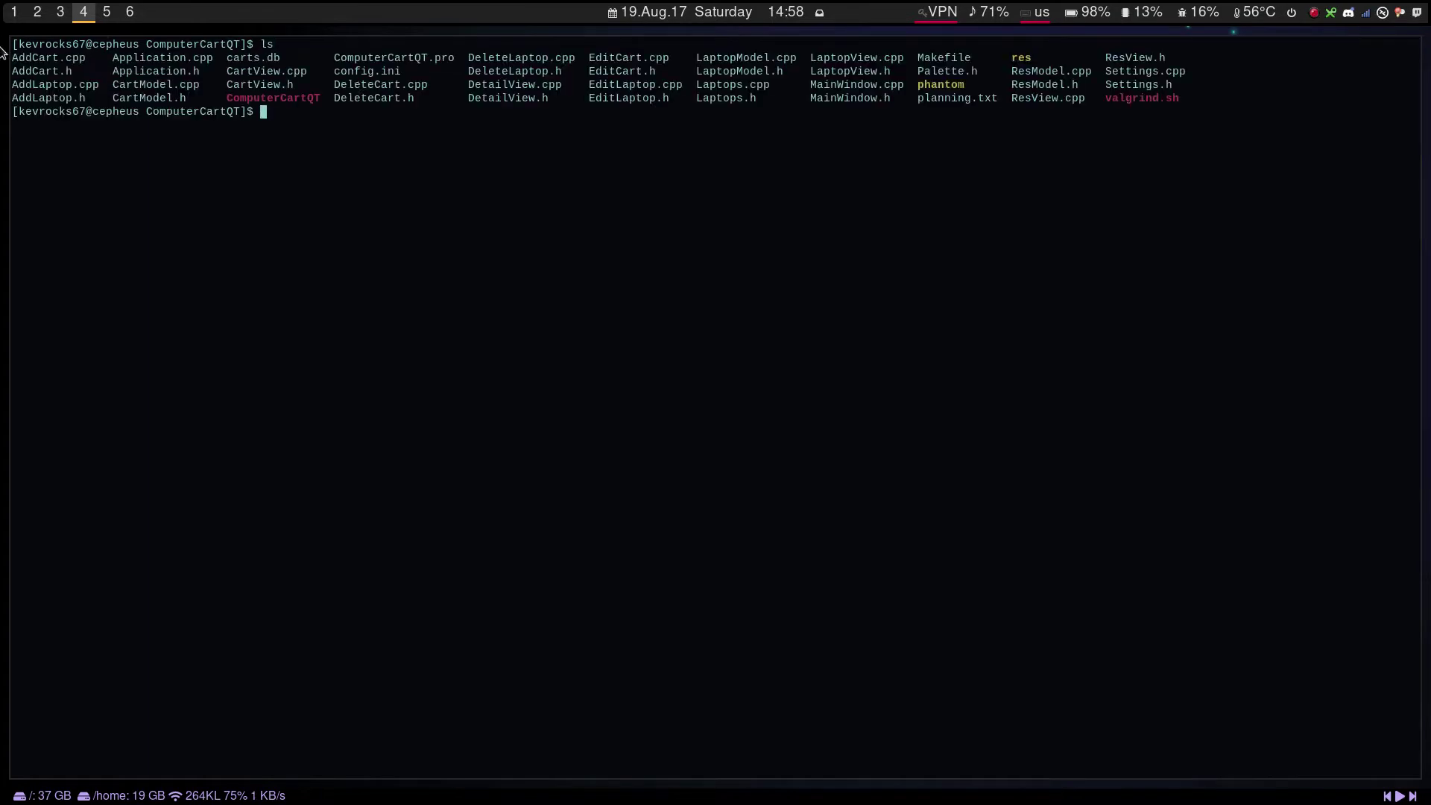
mouse_move(11, 56)
mouse_down()
mouse_move(1178, 45)
mouse_move(1190, 93)
mouse_move(597, 97)
mouse_move(2, 70)
mouse_up()
click(1184, 103)
click(262, 127)
drag(227, 97, 320, 101)
click(339, 123)
- Build the project with make -j $(nproc)
text(make -j $(nproc))
drag(322, 112, 366, 112)
click(252, 90)
key(Return)
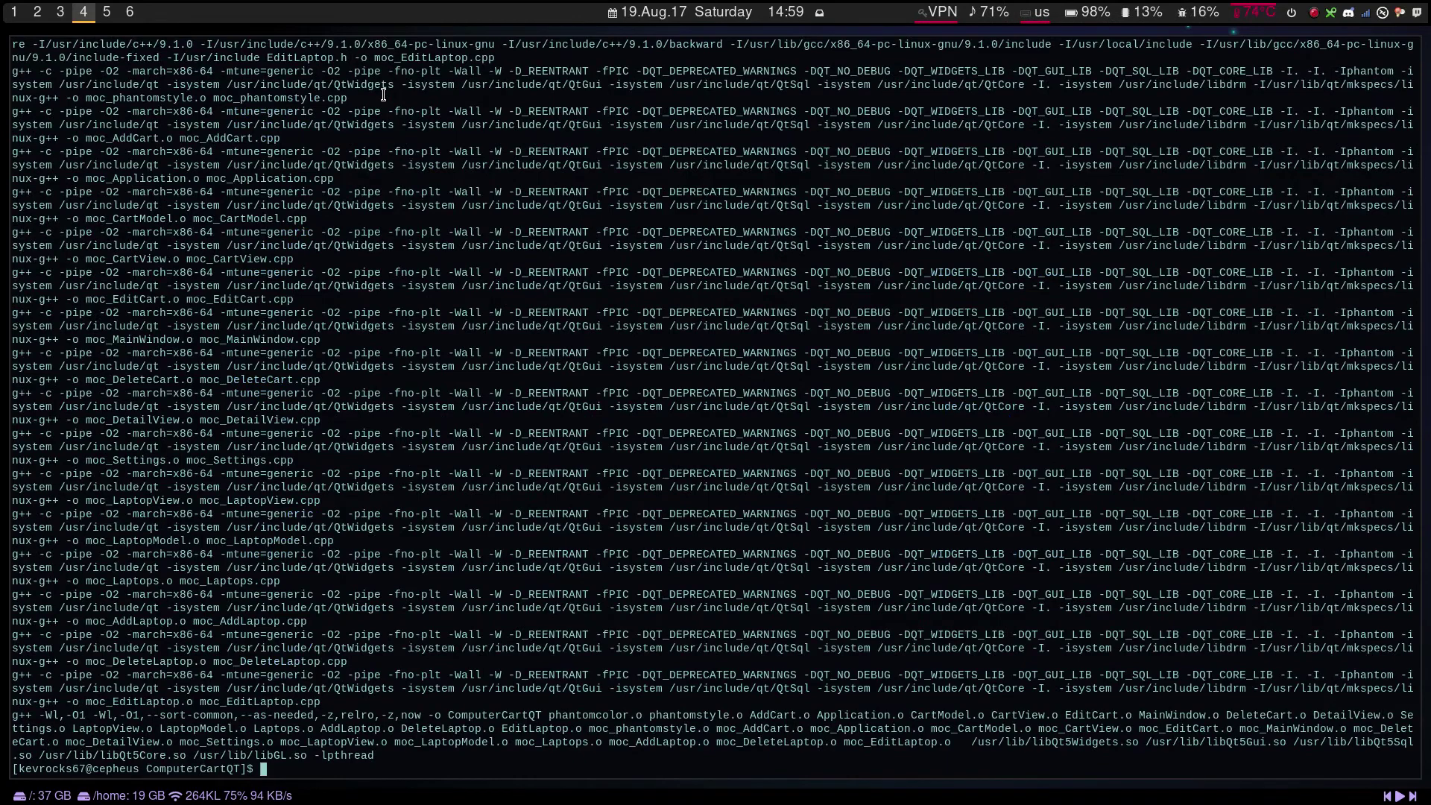
- List the directory again and examine the object and moc files produced by the build
text(ls)
key(Return)
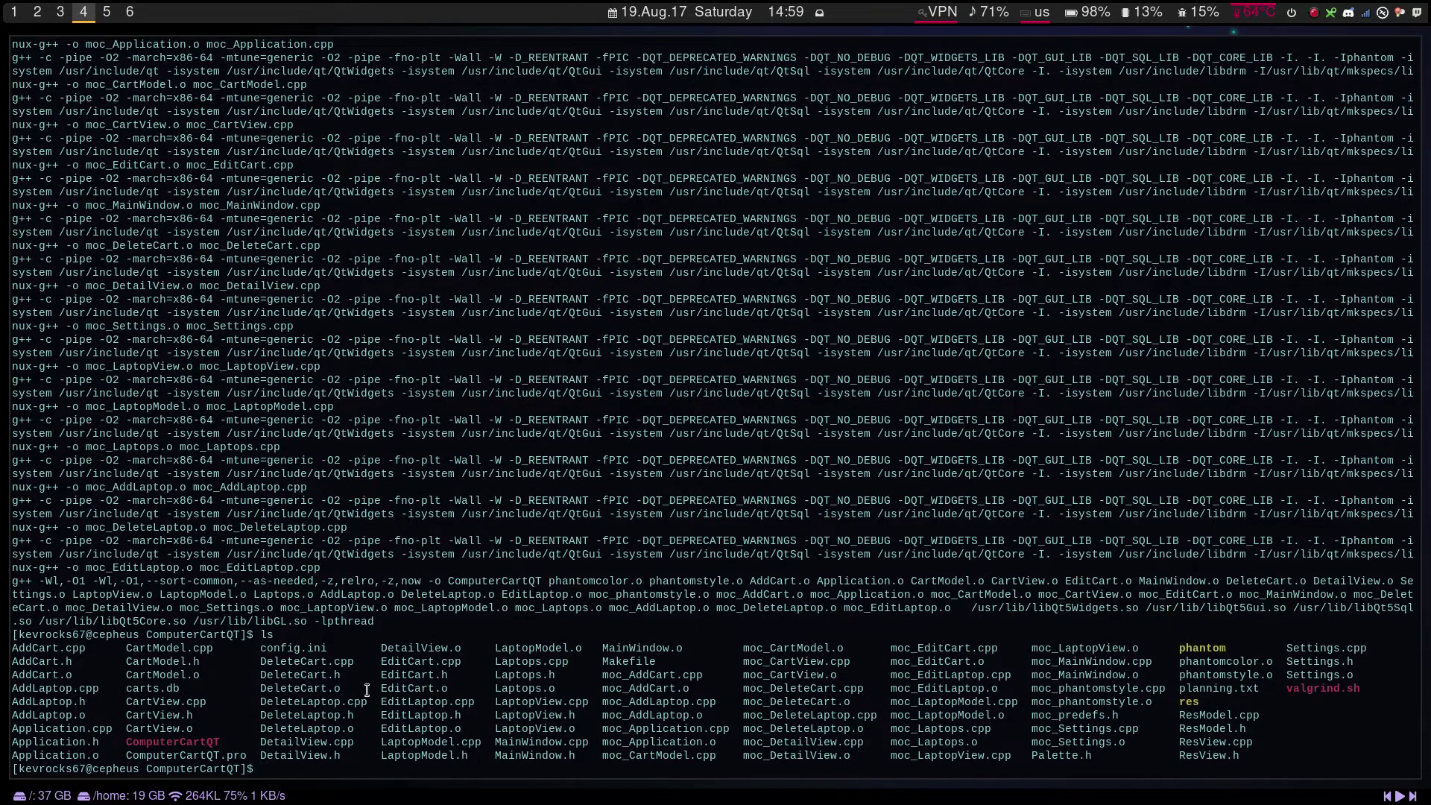
drag(663, 687, 1169, 717)
click(1169, 717)
drag(1114, 755, 464, 645)
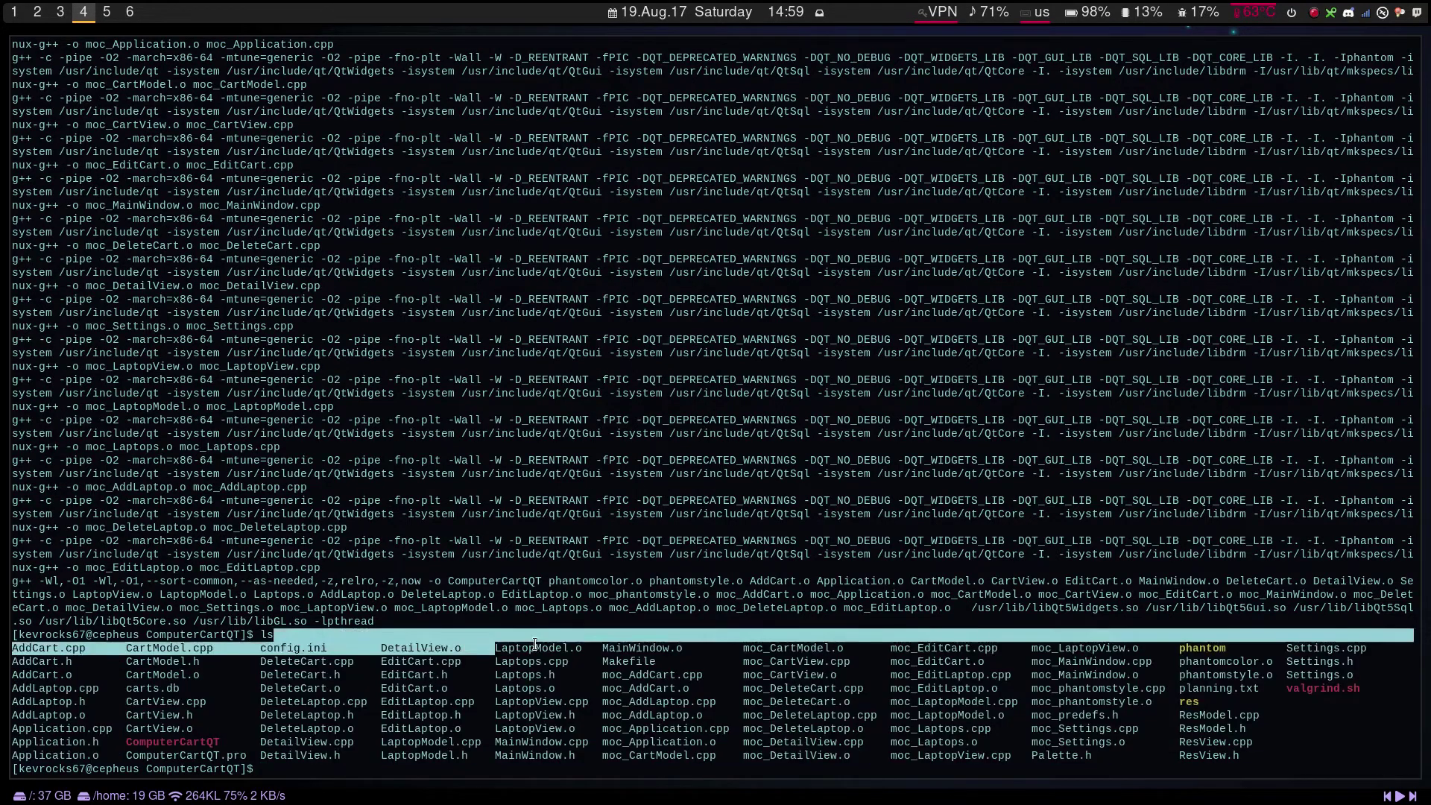
click(920, 686)
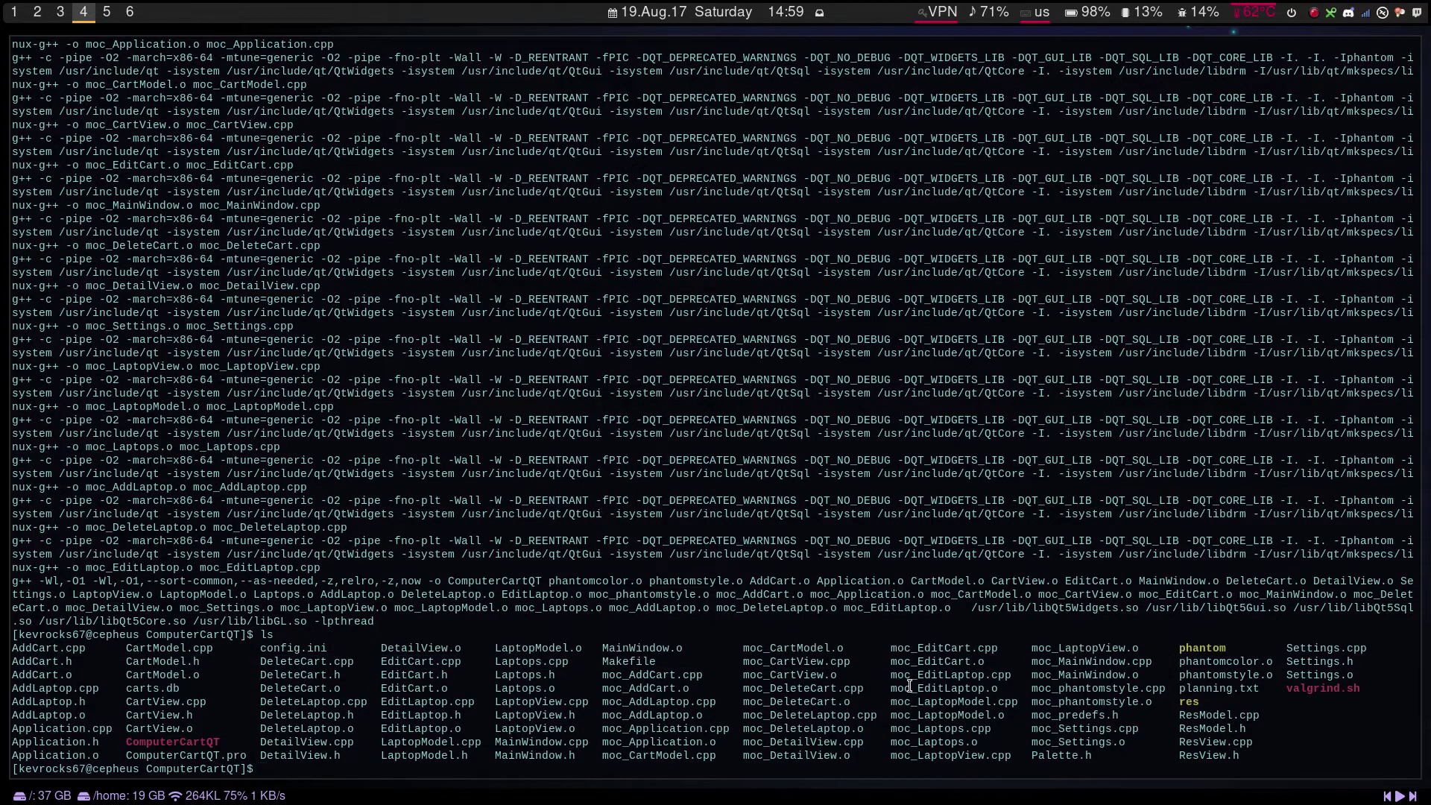
- Clear the terminal and launch the compiled program with ./ComputerCartQT
key(ctrl+l)
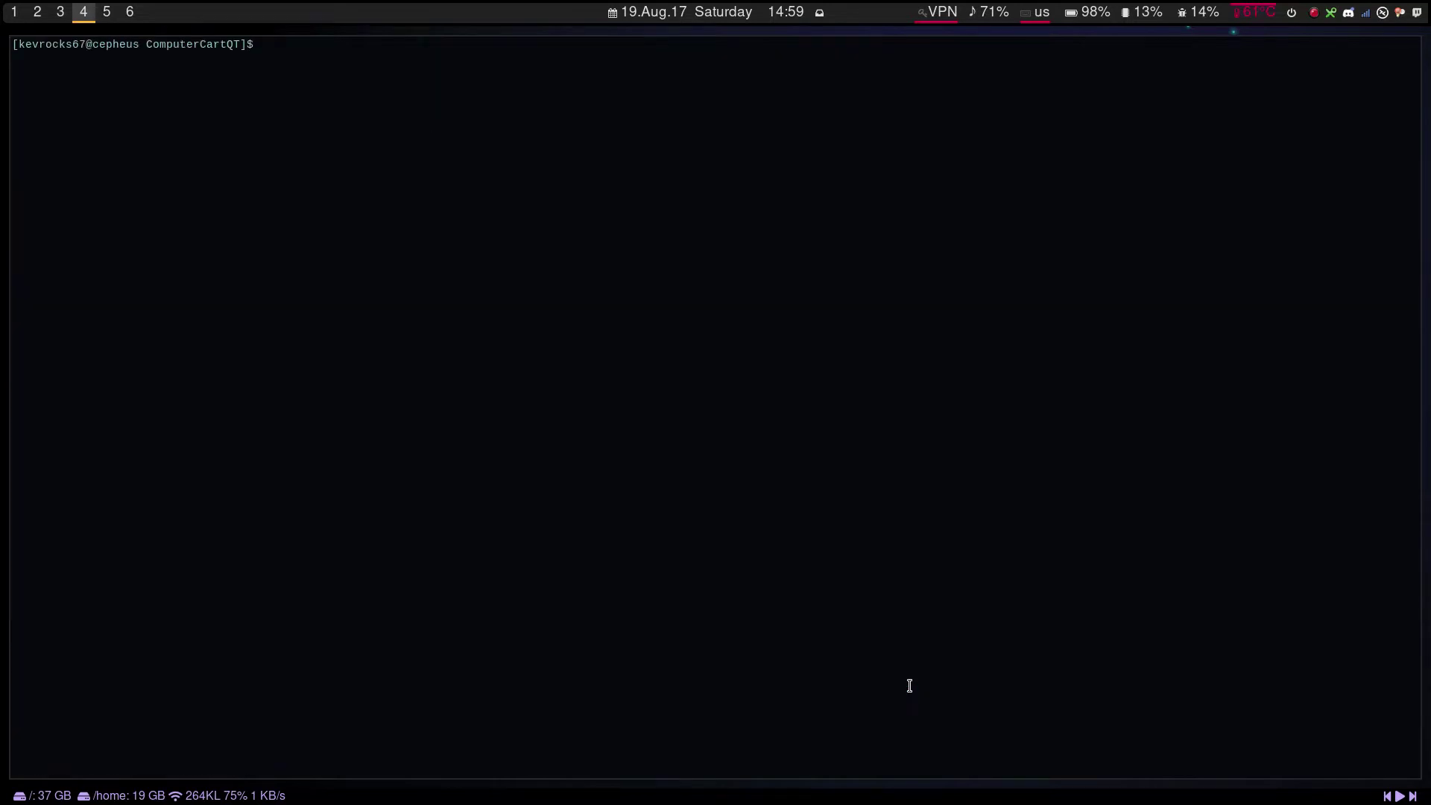
text(./ComputerCartQT)
key(Return)
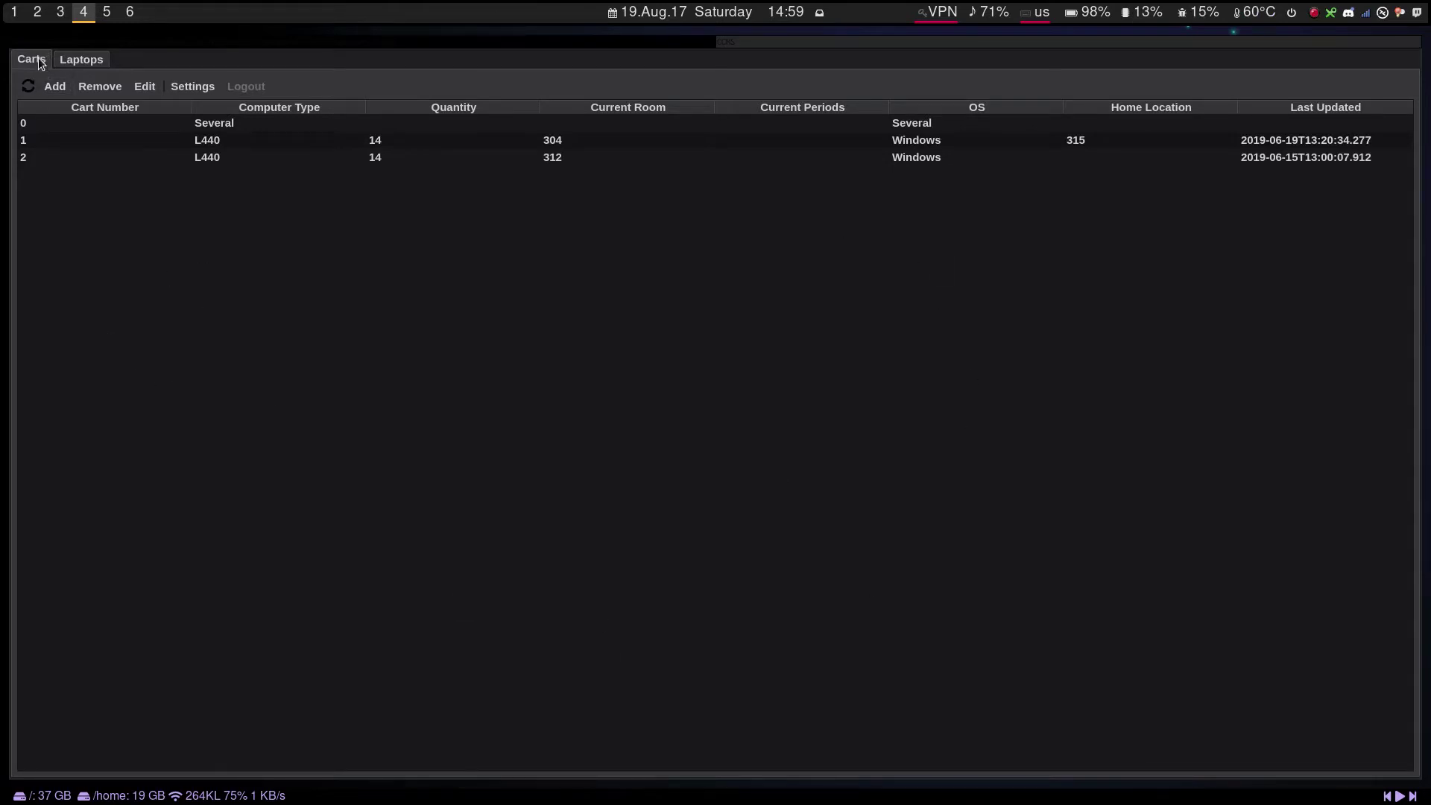
- Compare the Laptops and Carts tables, ending on the Carts table
click(65, 65)
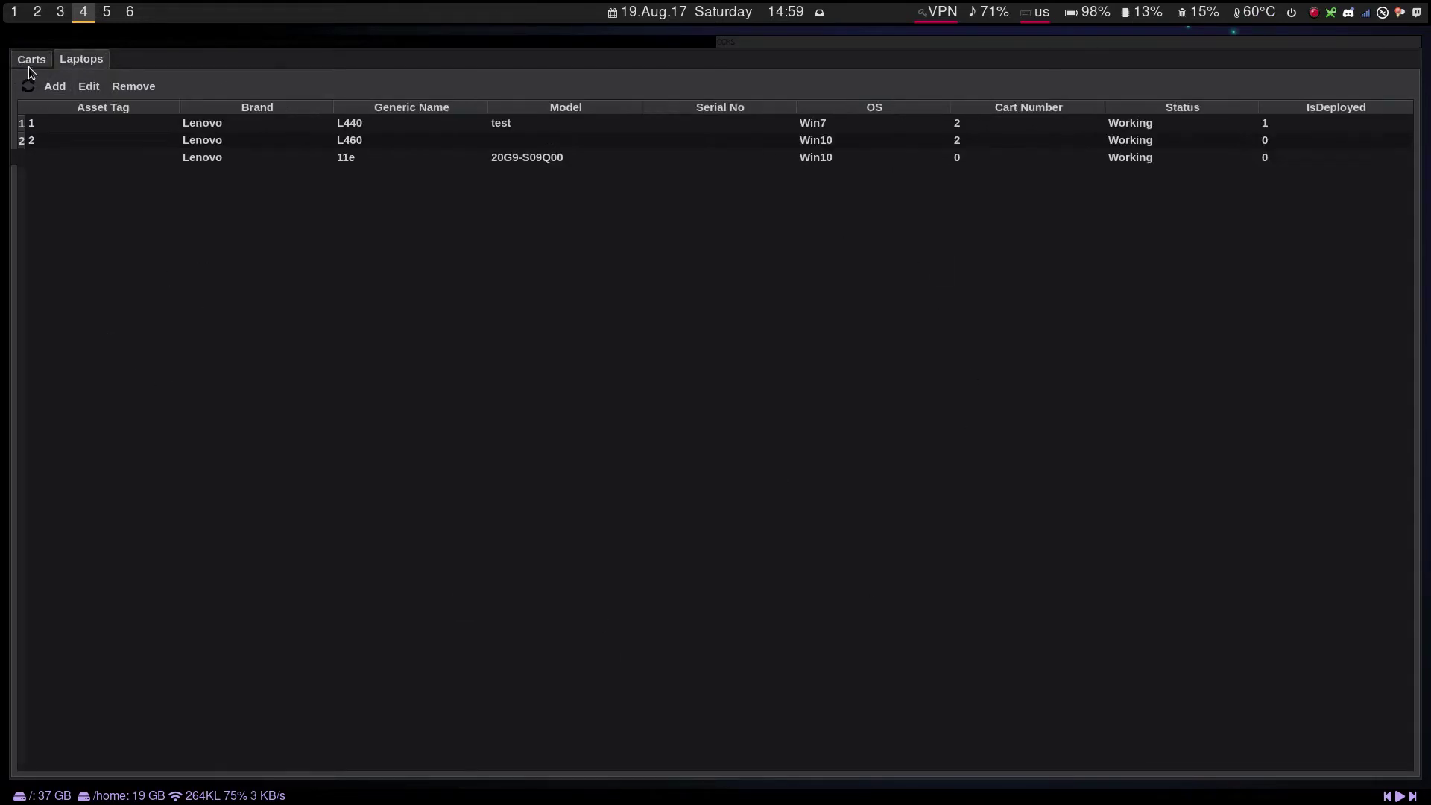
click(35, 54)
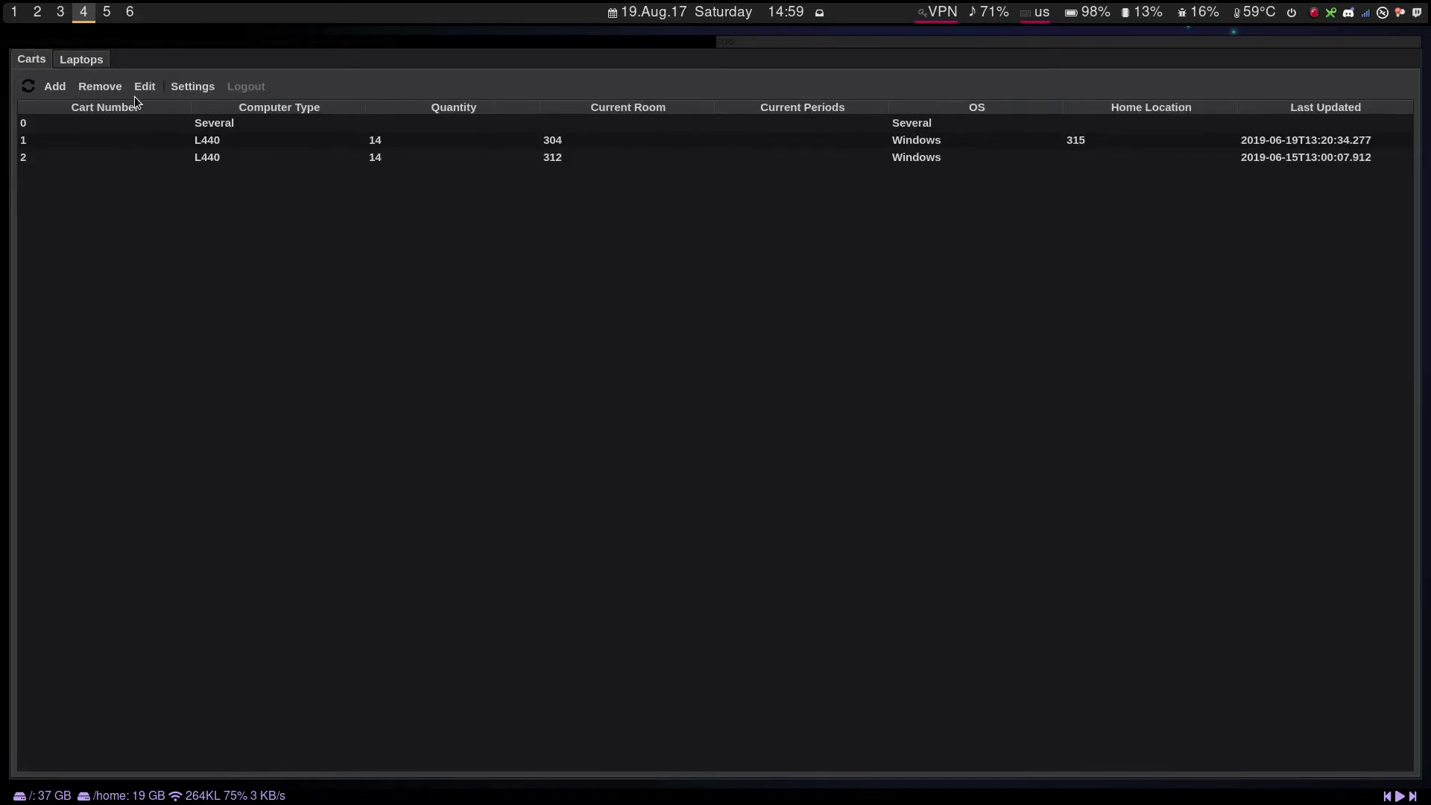
click(79, 62)
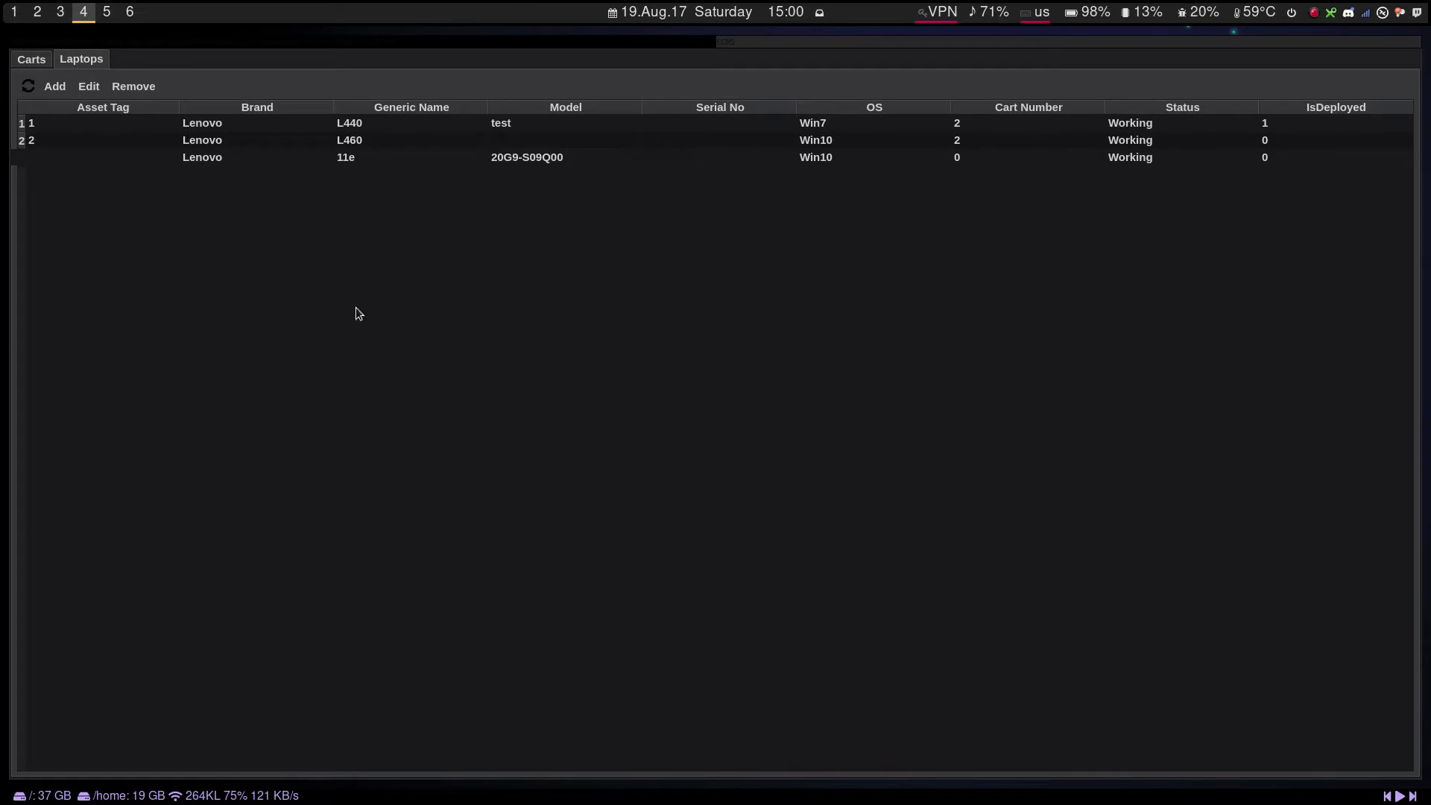
click(31, 60)
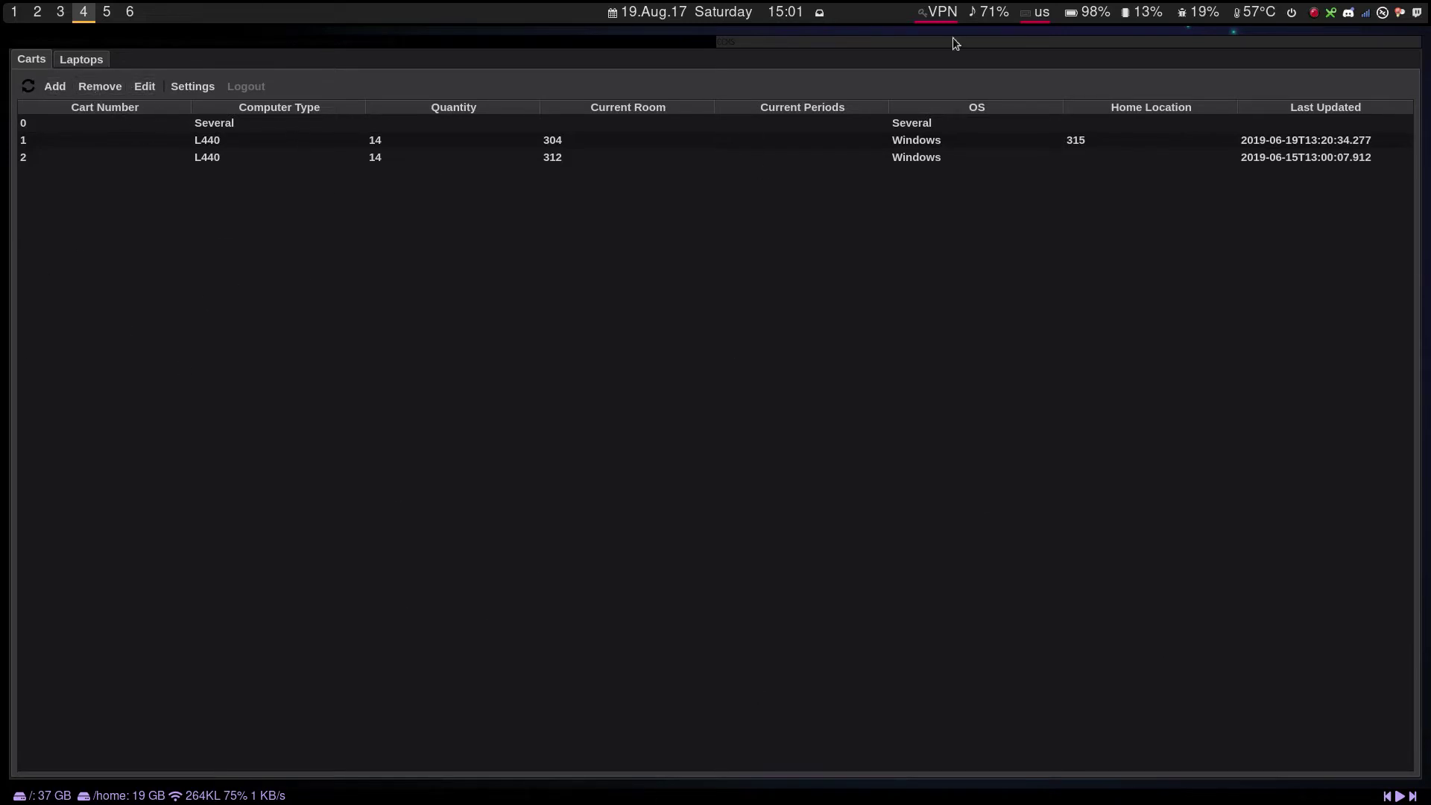
click(90, 66)
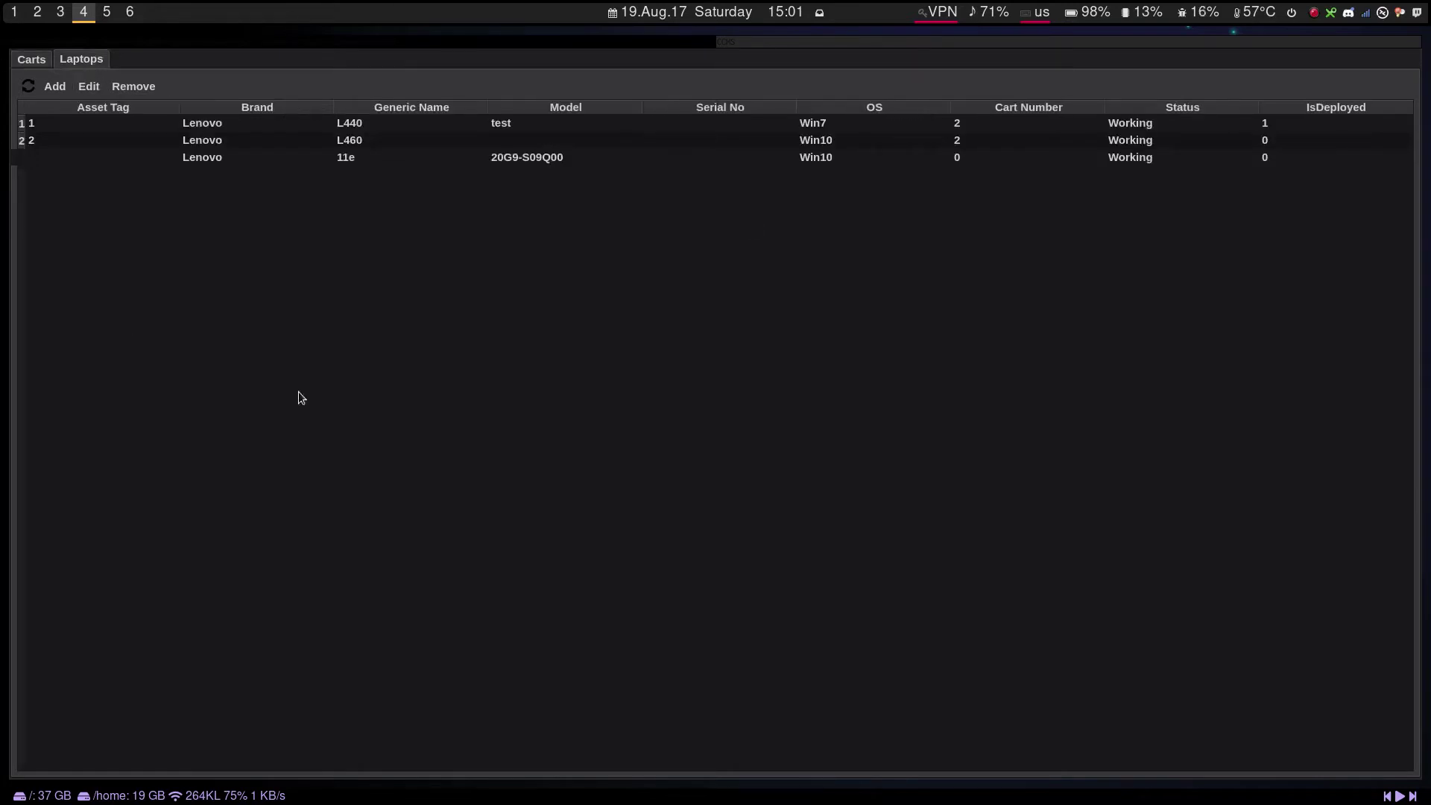
click(39, 59)
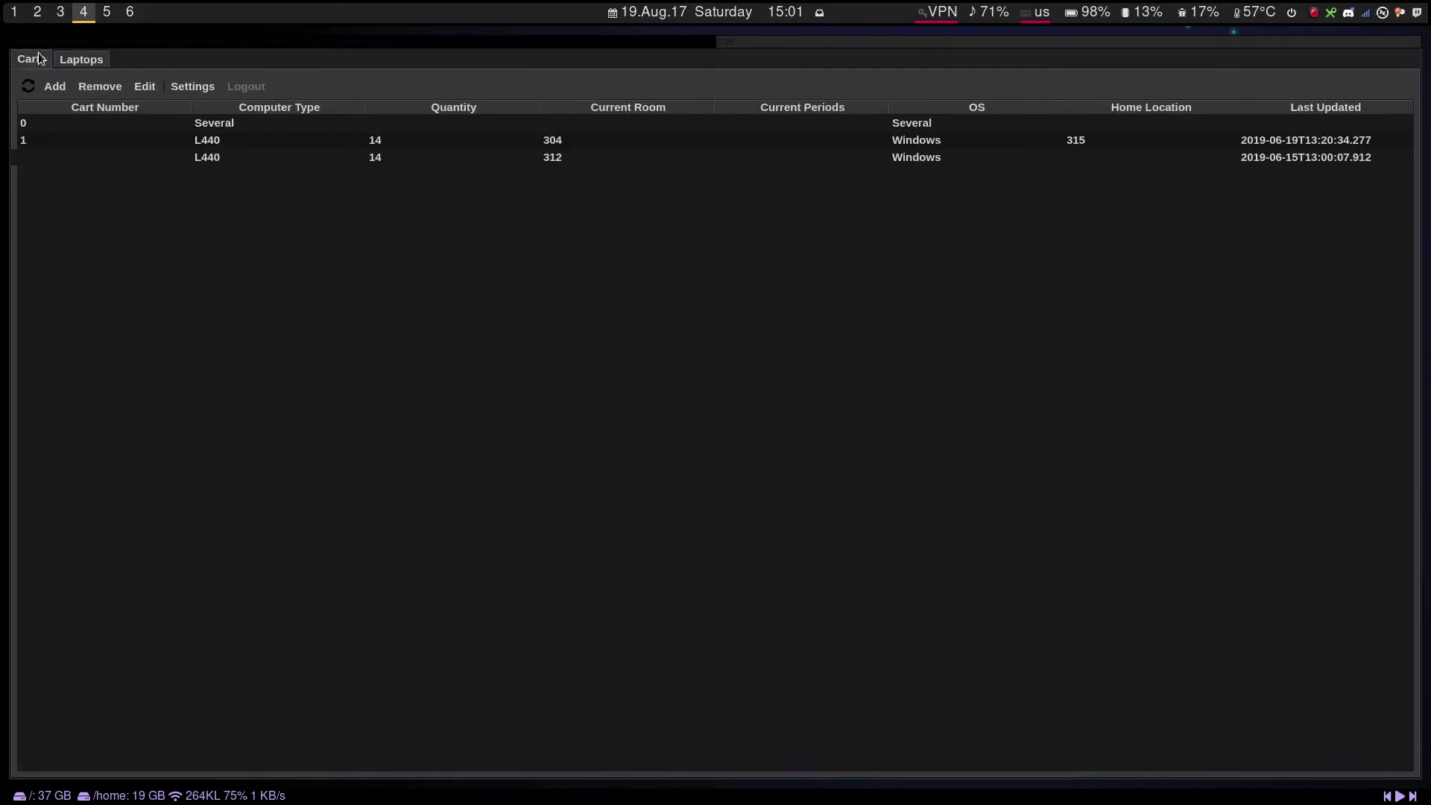
- Review the database type and theme choices in the settings, keeping SQLite and Stealth, and save the settings
click(197, 88)
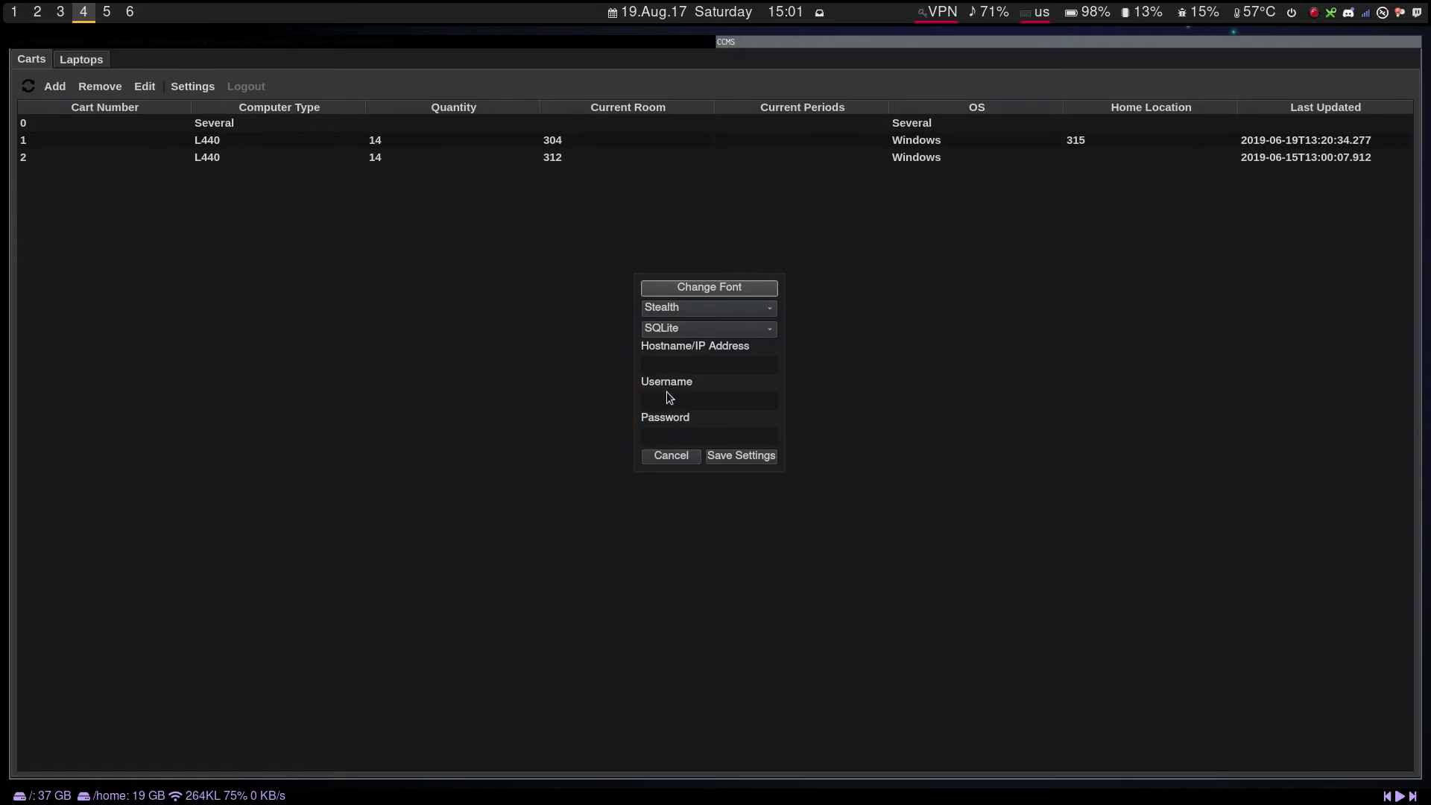
click(665, 331)
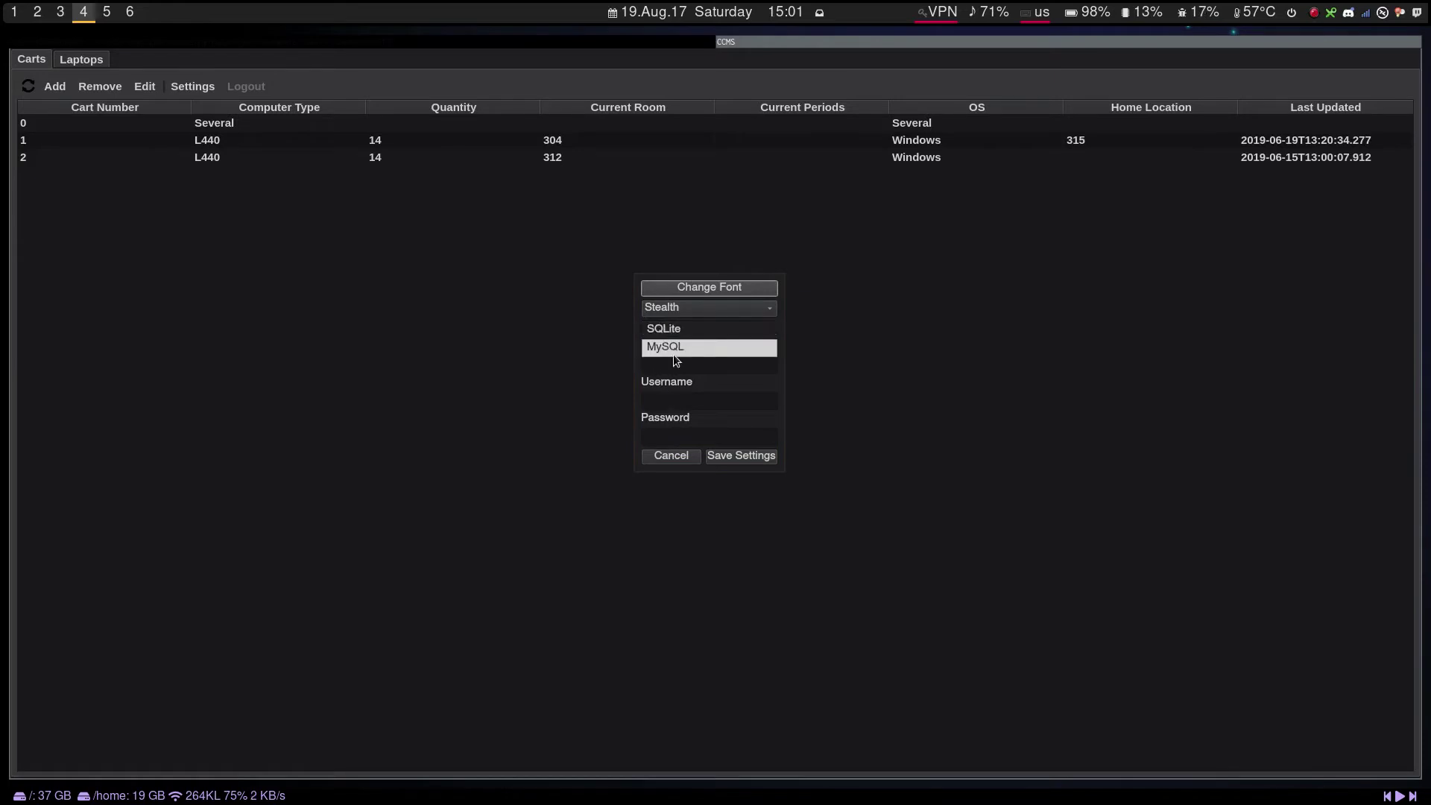
click(692, 310)
click(691, 310)
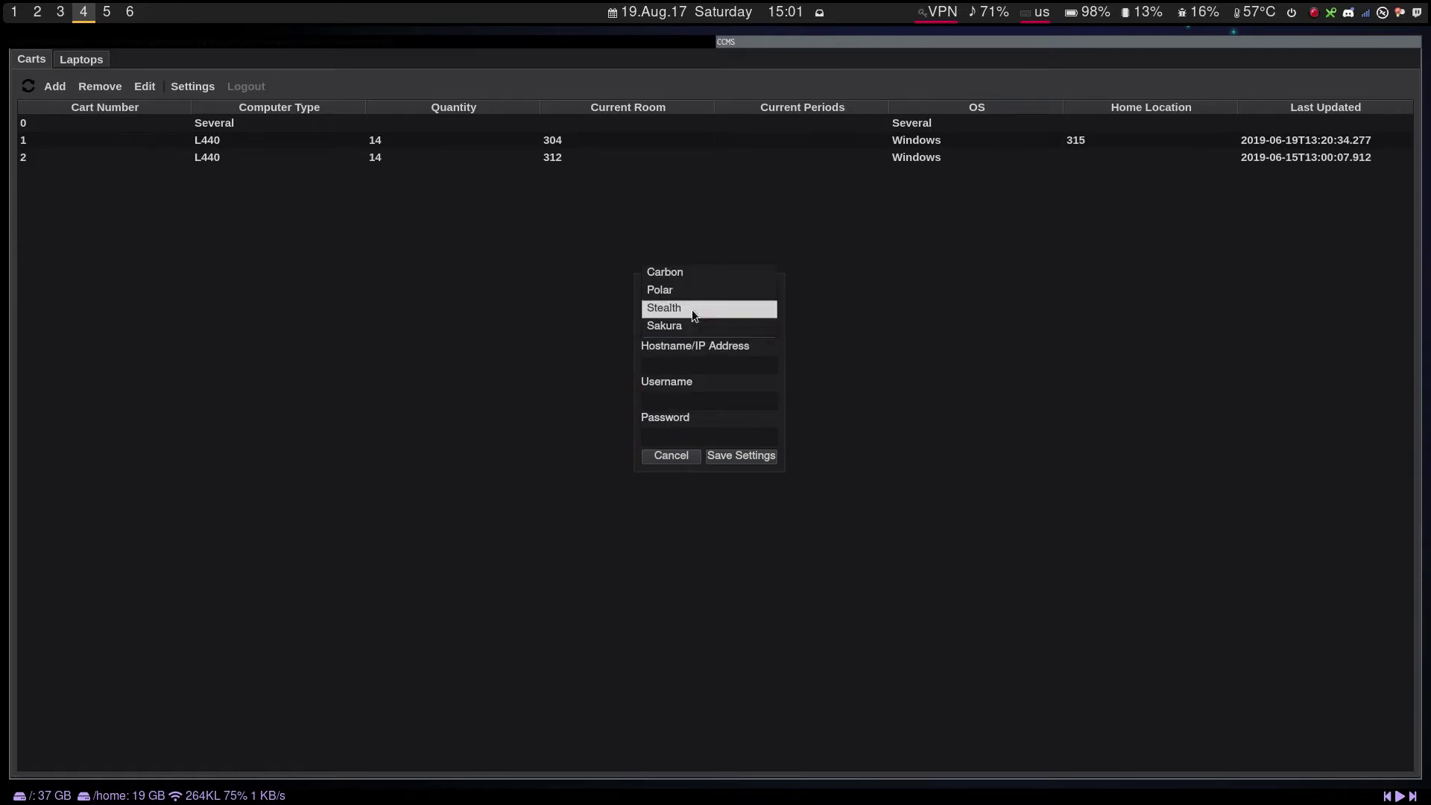
click(674, 319)
click(675, 308)
click(677, 292)
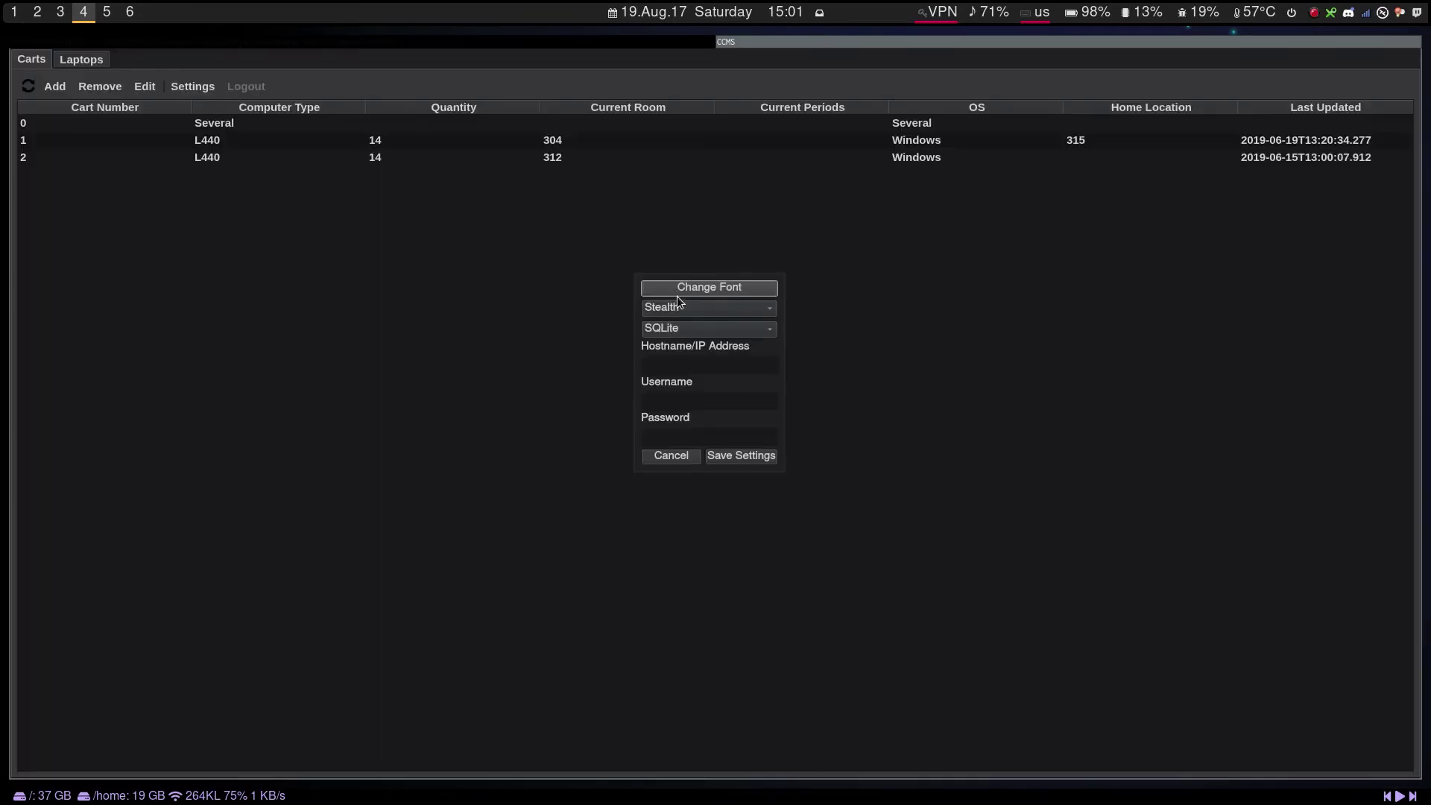
click(773, 456)
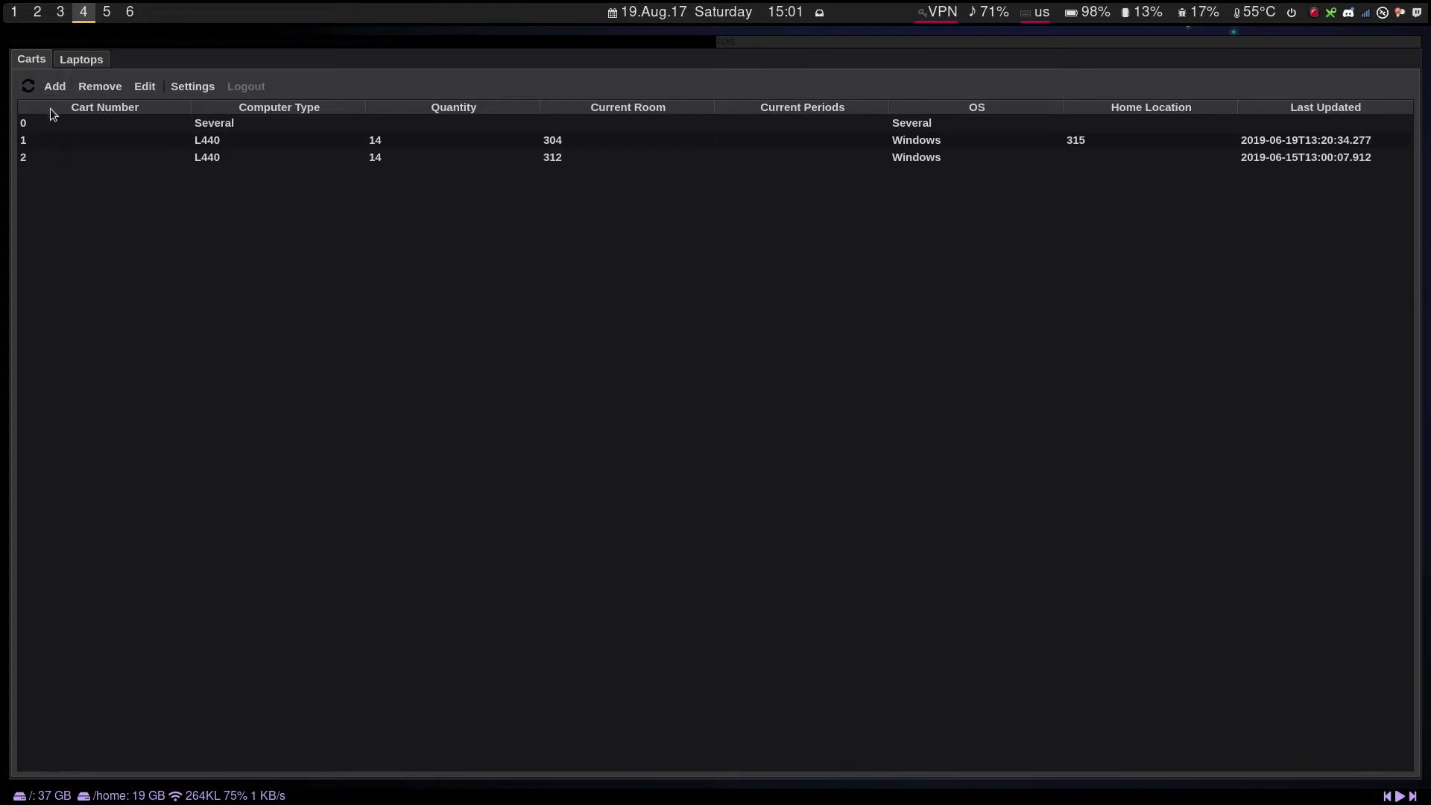
- Examine the entries for carts 0 and 2 and the Lenovo 11e laptop, finishing on the Carts table
click(104, 121)
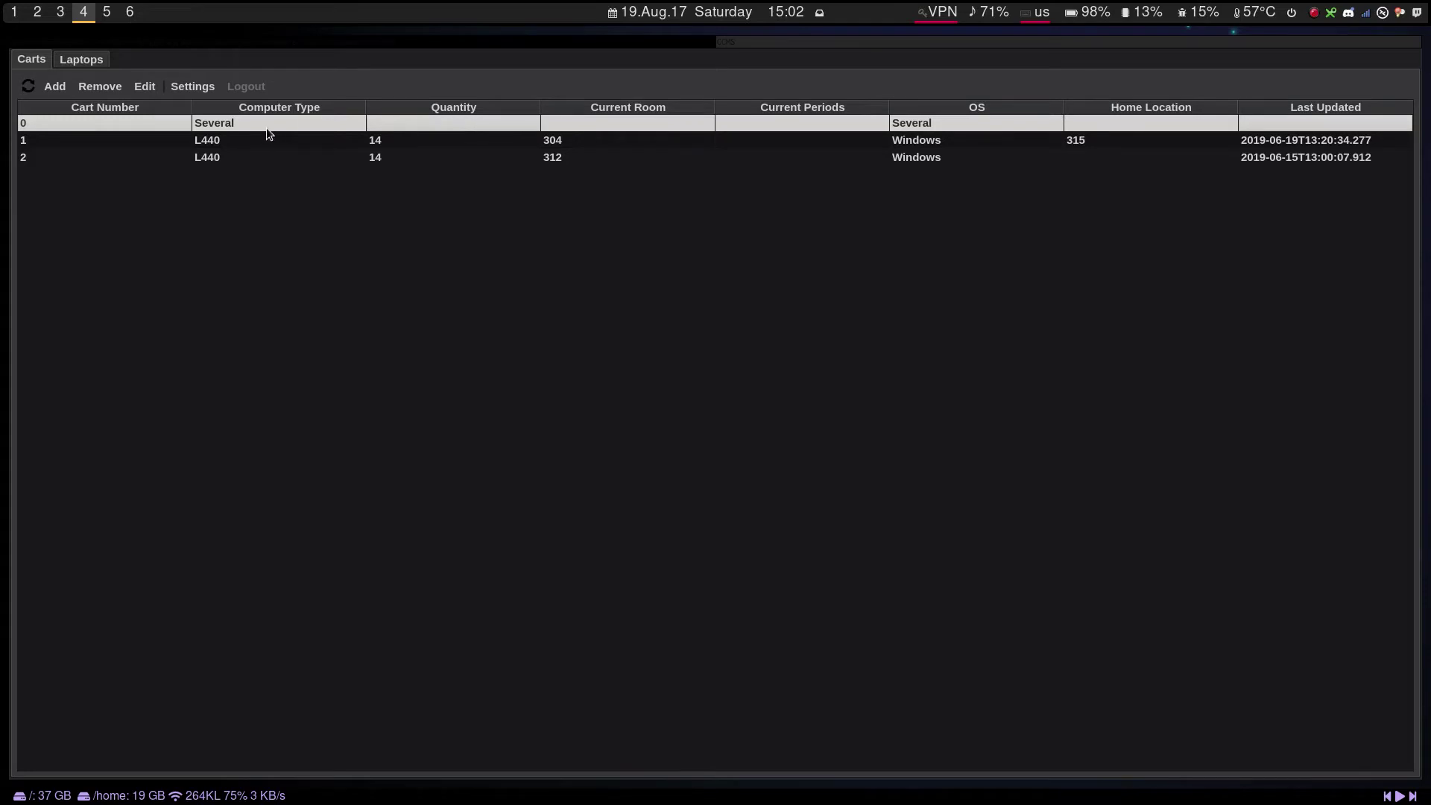
click(280, 161)
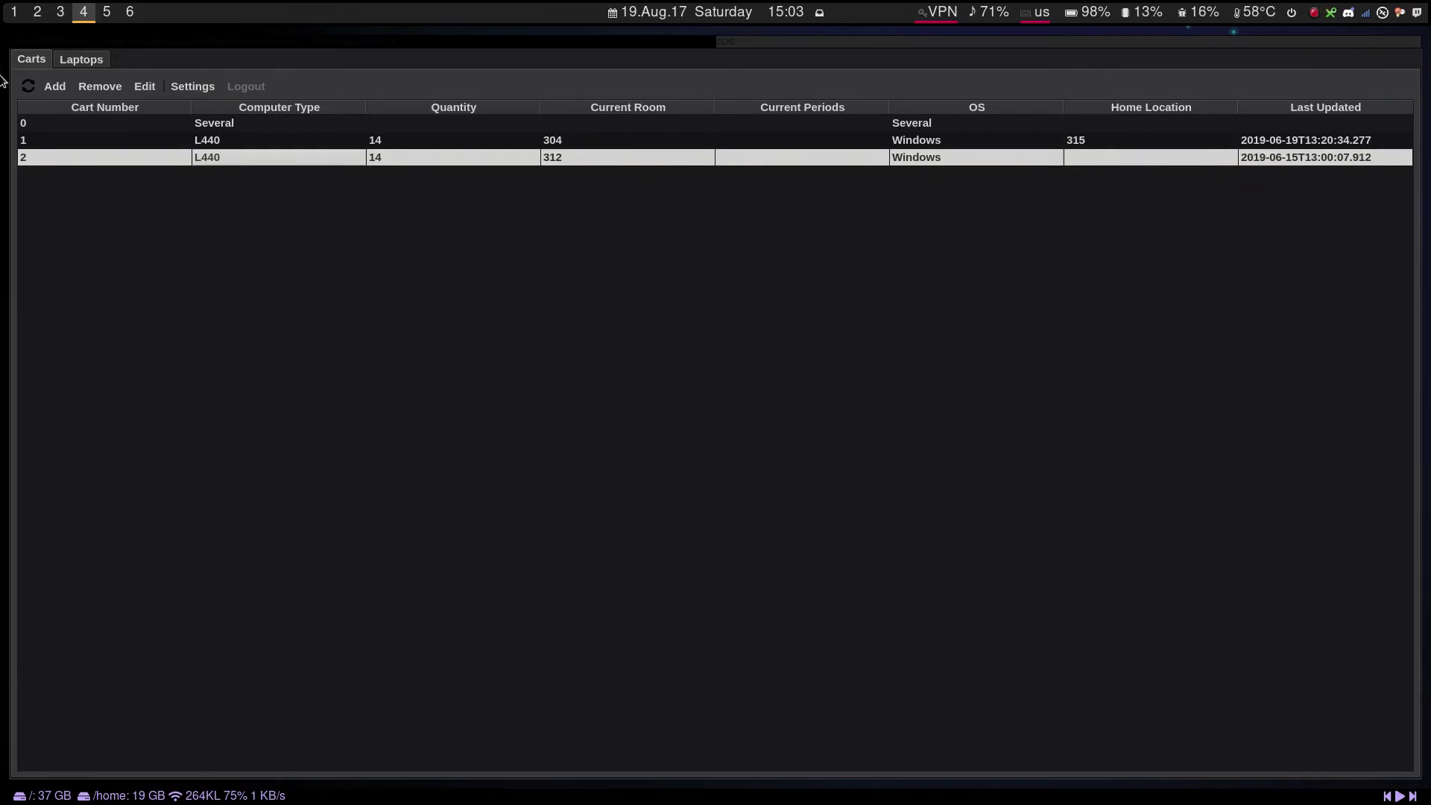
click(74, 61)
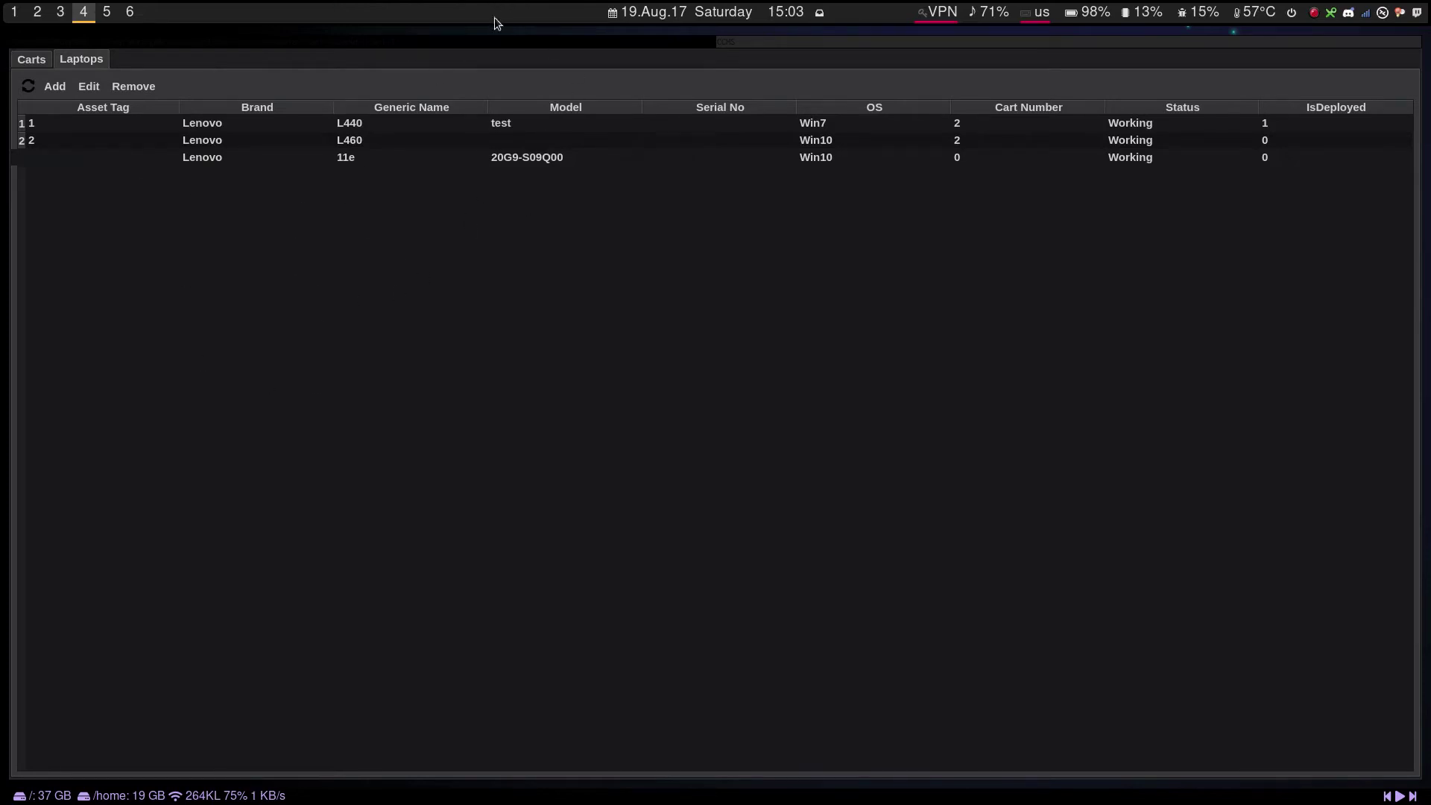
click(350, 159)
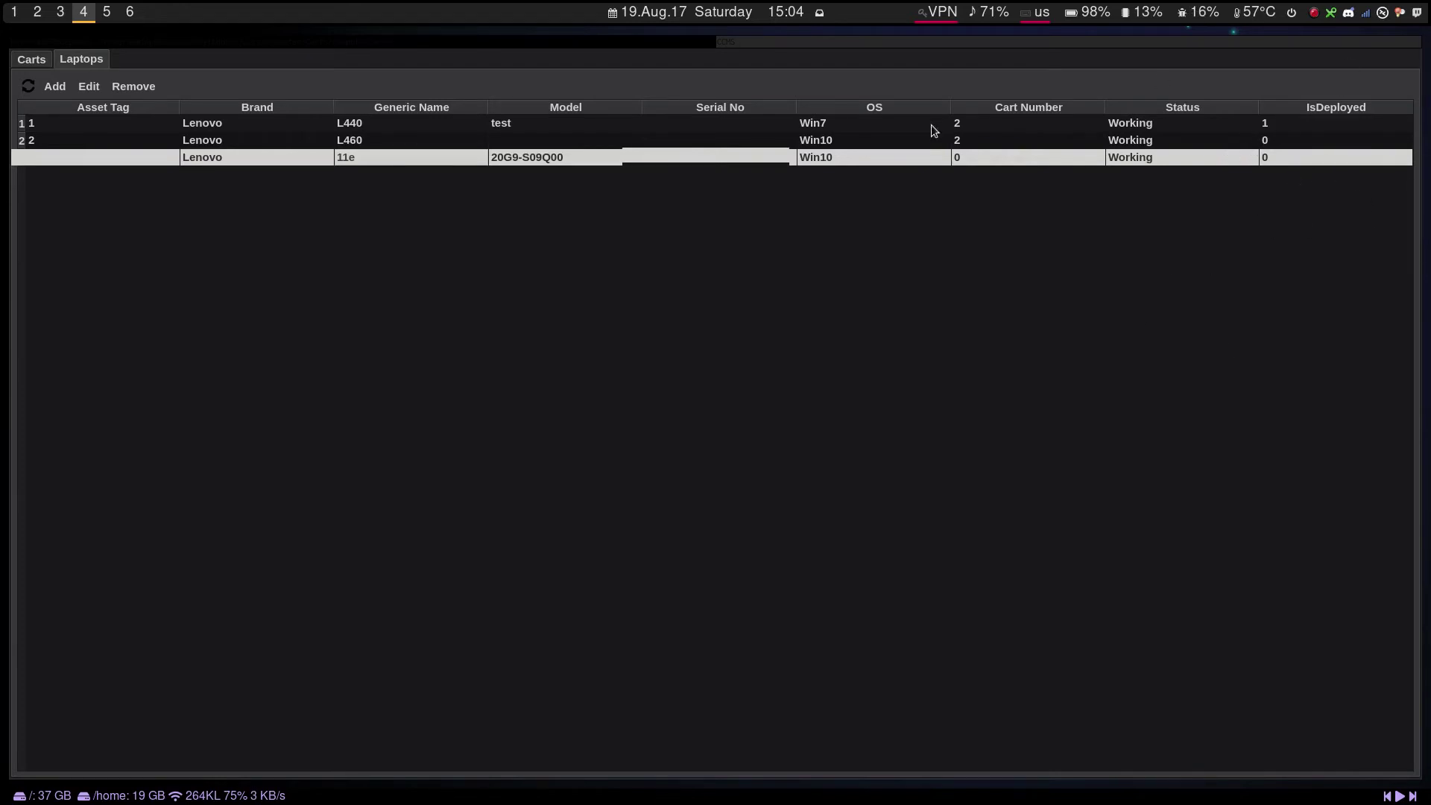
click(25, 63)
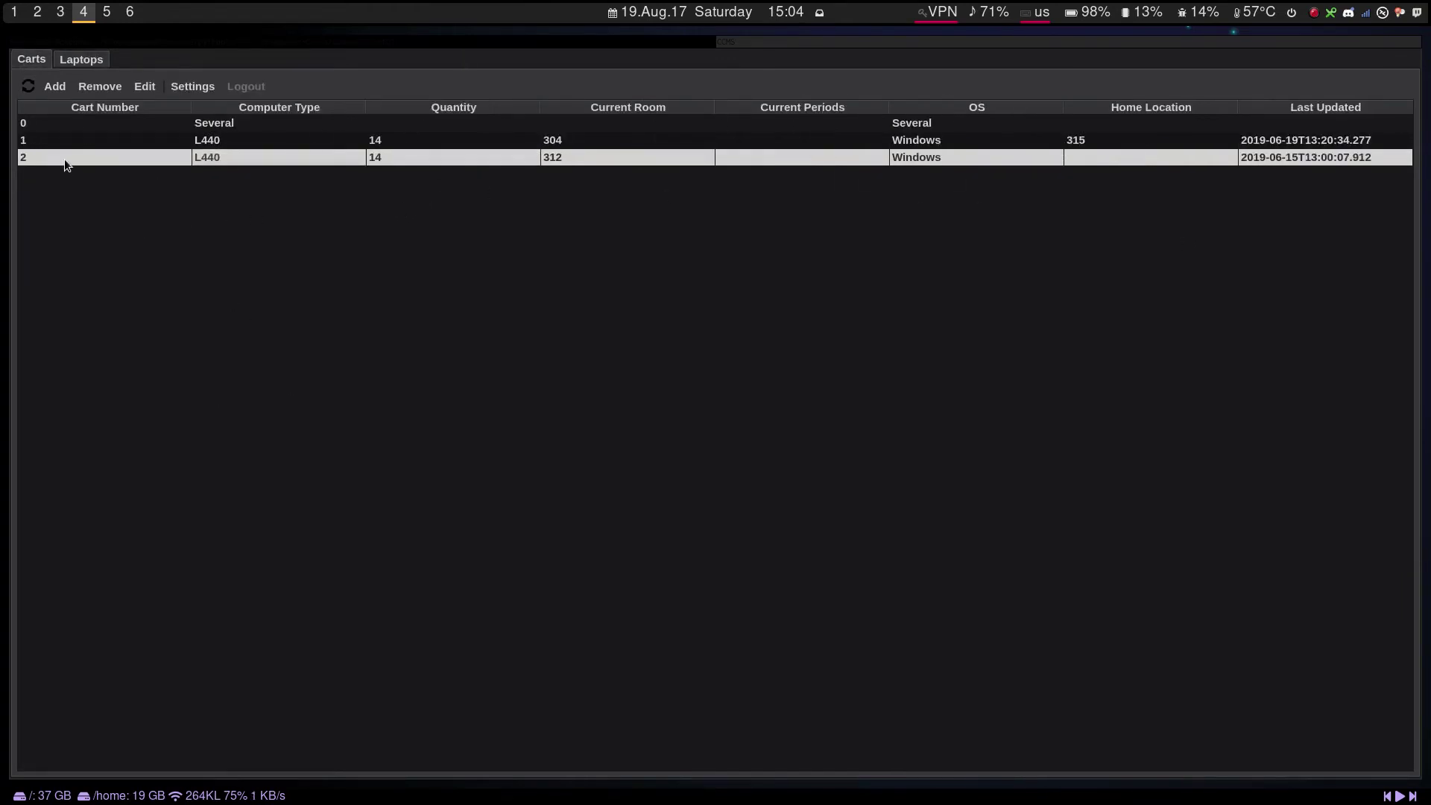
- Start adding a new cart with computer type W520 and quantity 10
click(52, 90)
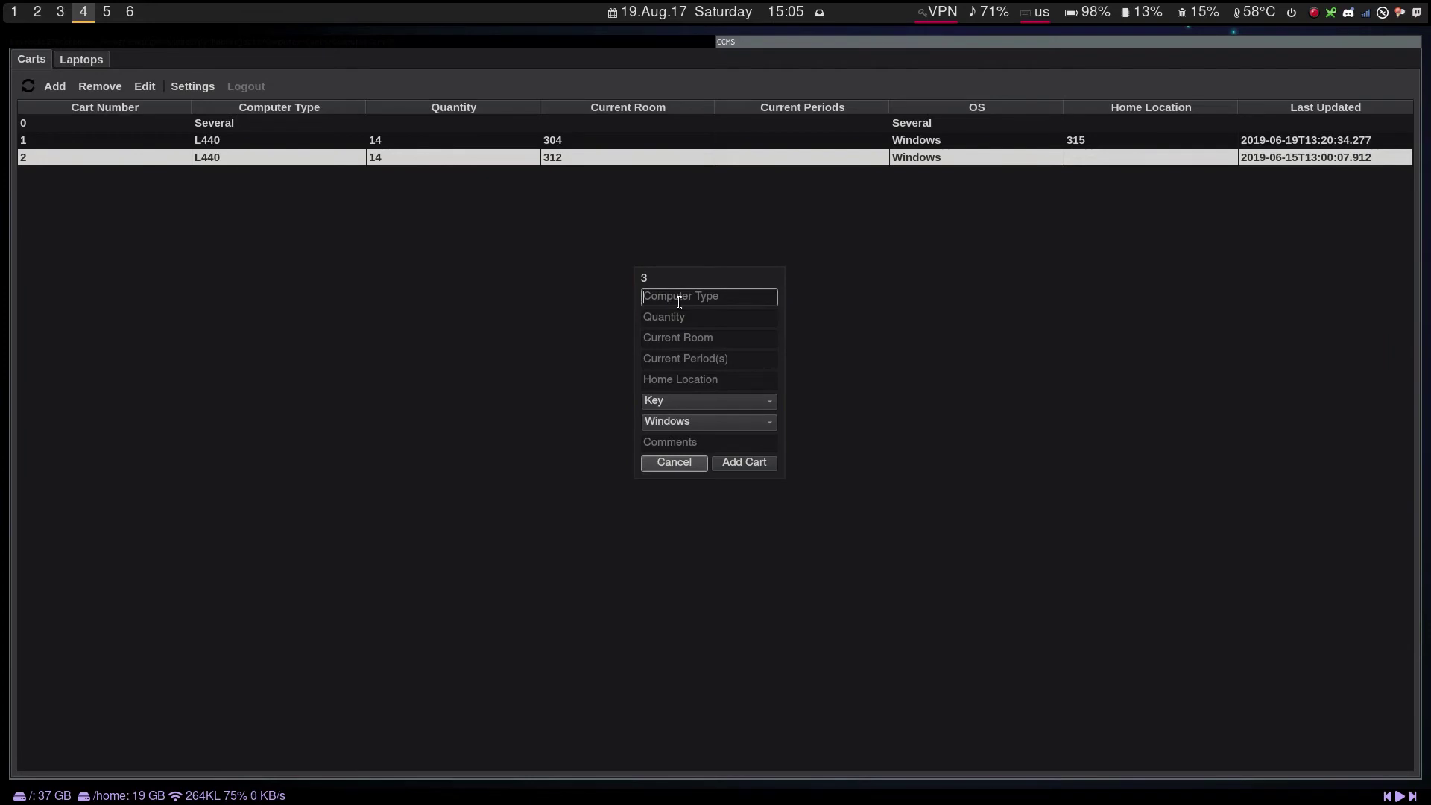
text(W520)
key(Tab)
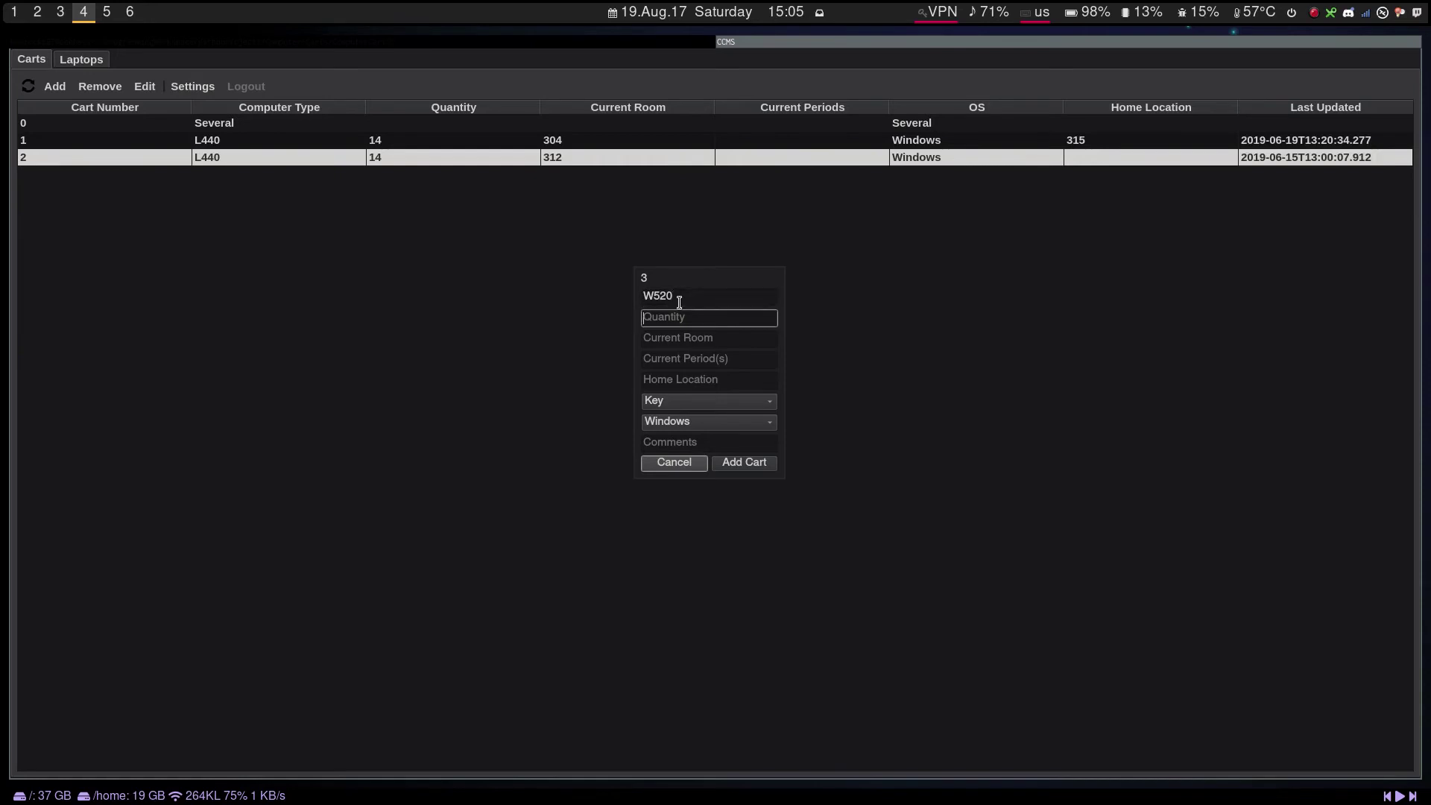
text(10)
key(Tab)
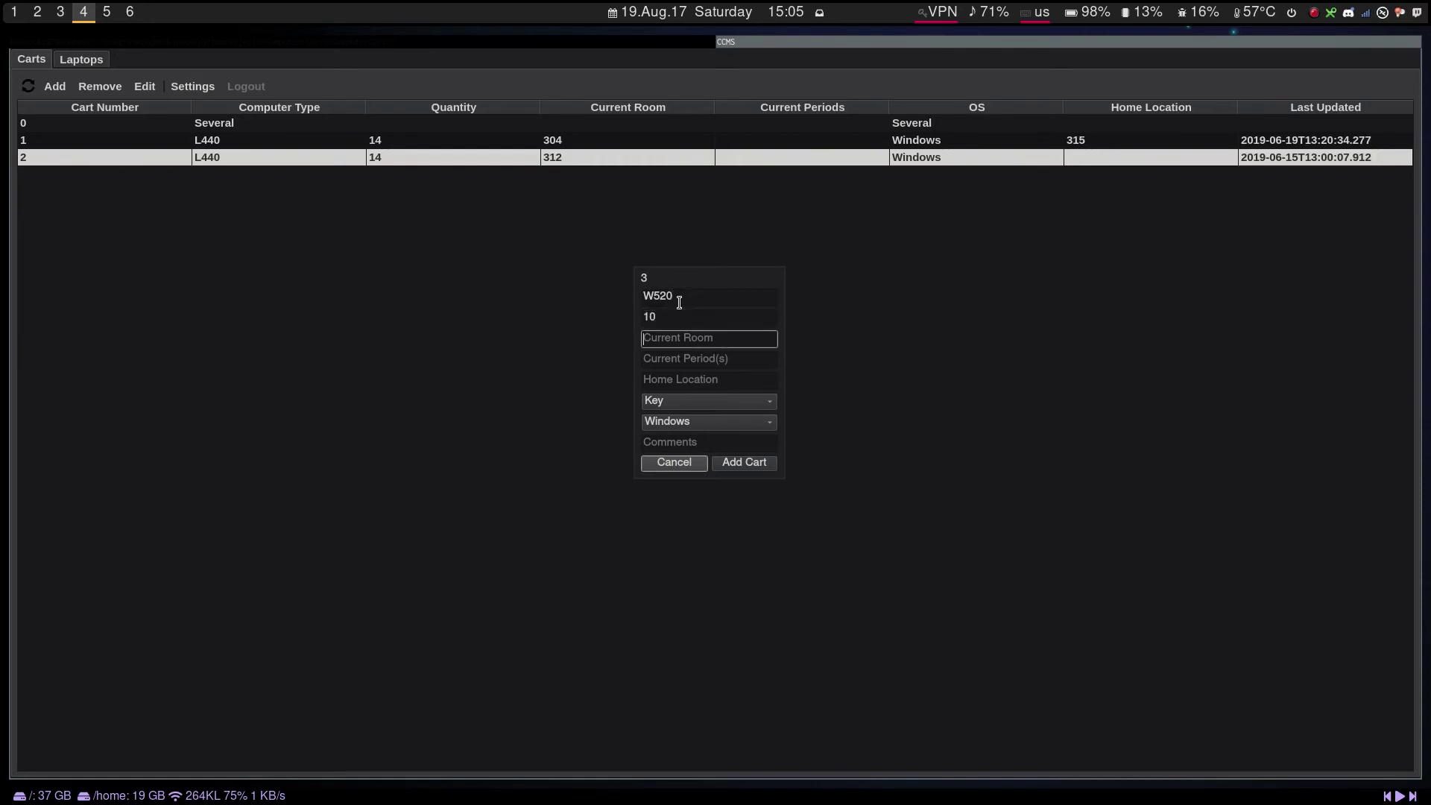
- Set the new cart's home location to Gym, leaving the current room and periods empty
click(730, 364)
click(725, 342)
click(738, 362)
click(721, 317)
click(721, 337)
click(712, 377)
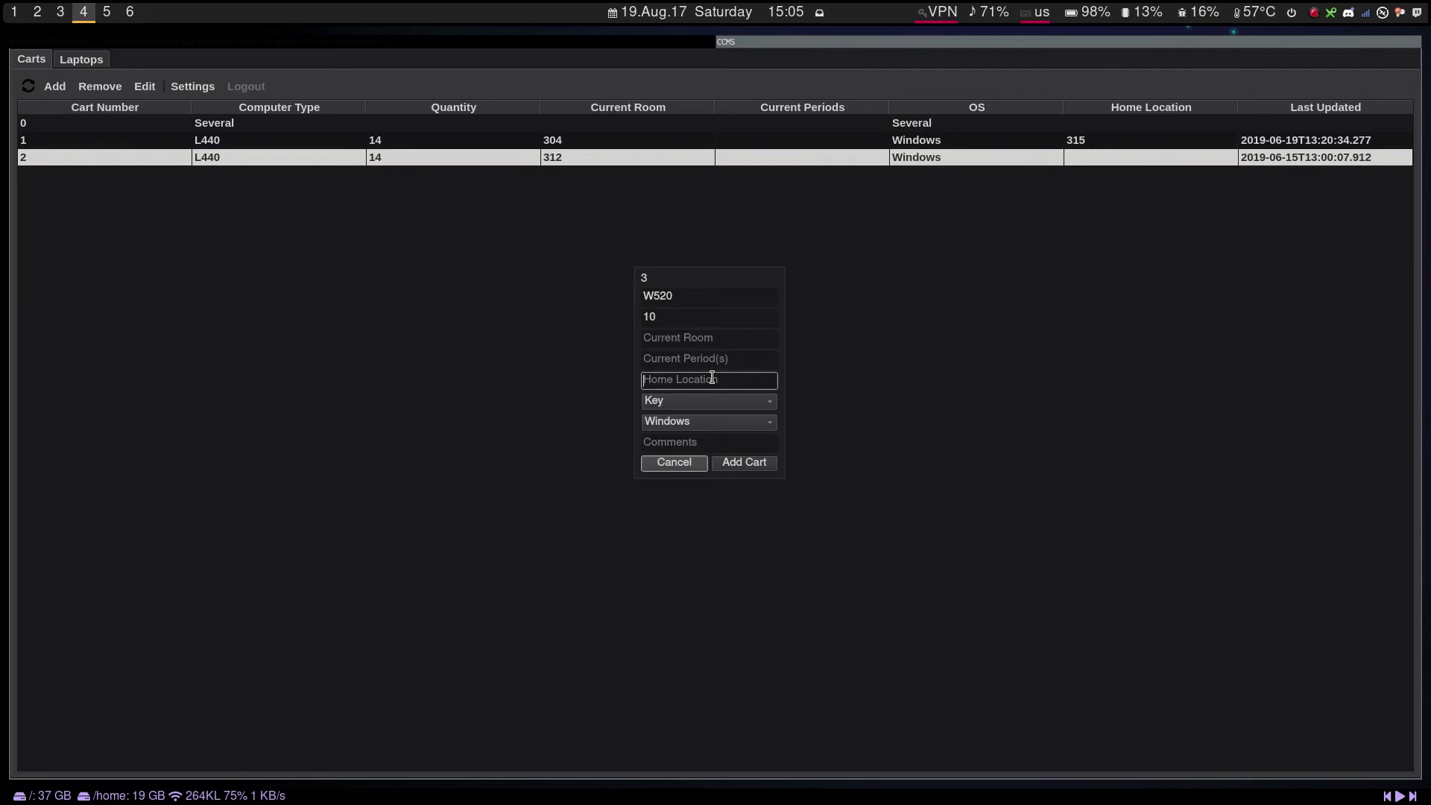
text(Gym)
- Set the new cart's lock type to Circular Key and its operating system to Linux
click(689, 402)
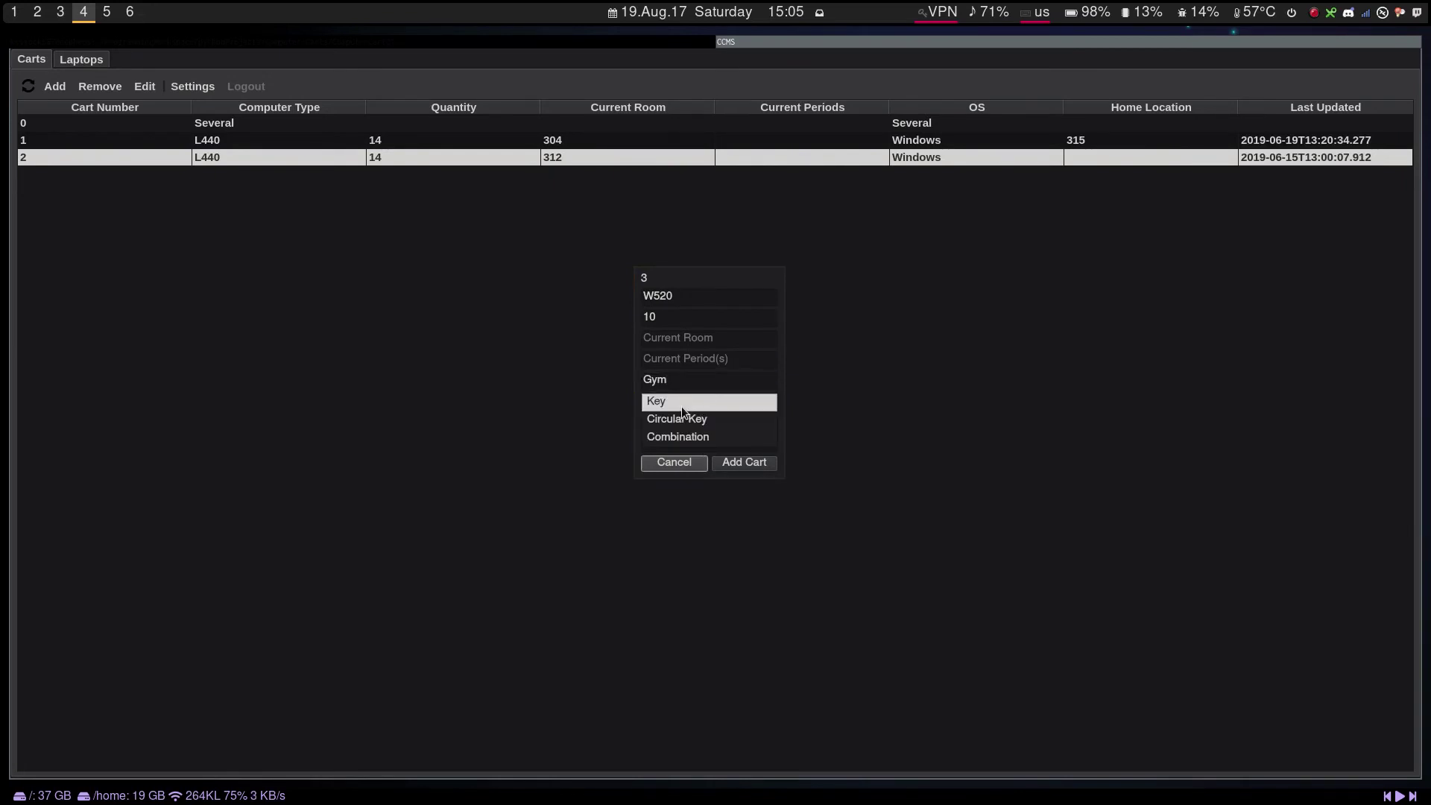
click(705, 420)
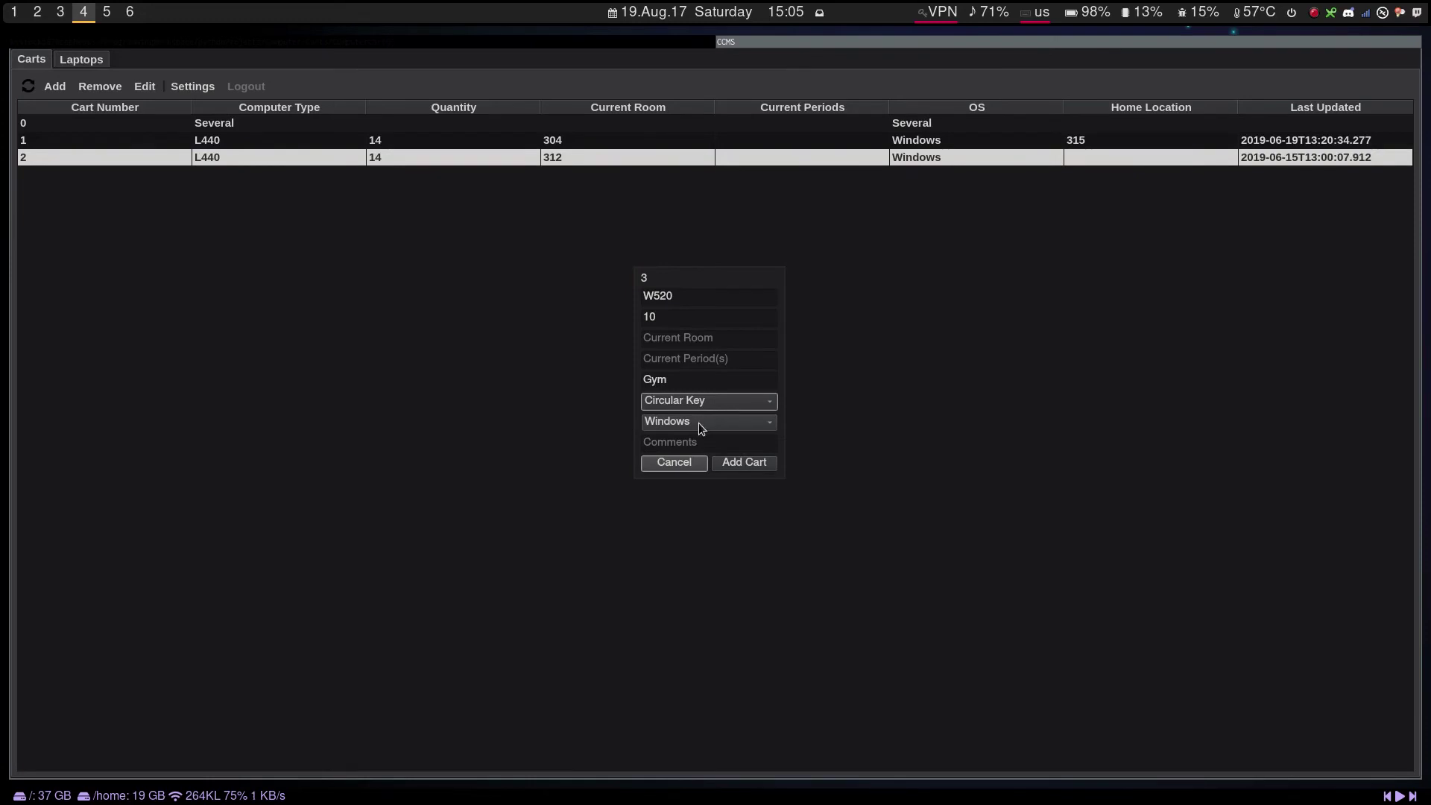
click(697, 420)
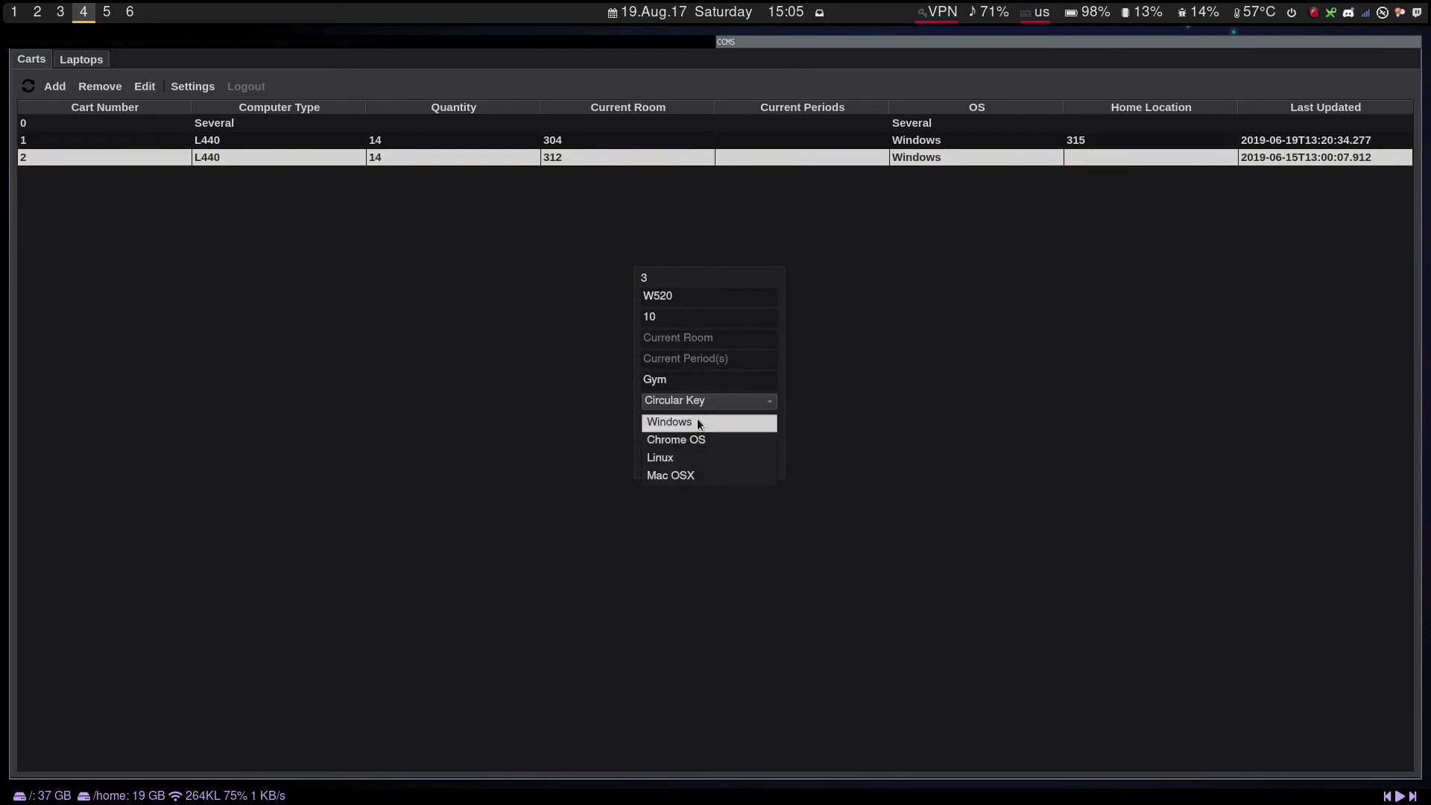
click(688, 460)
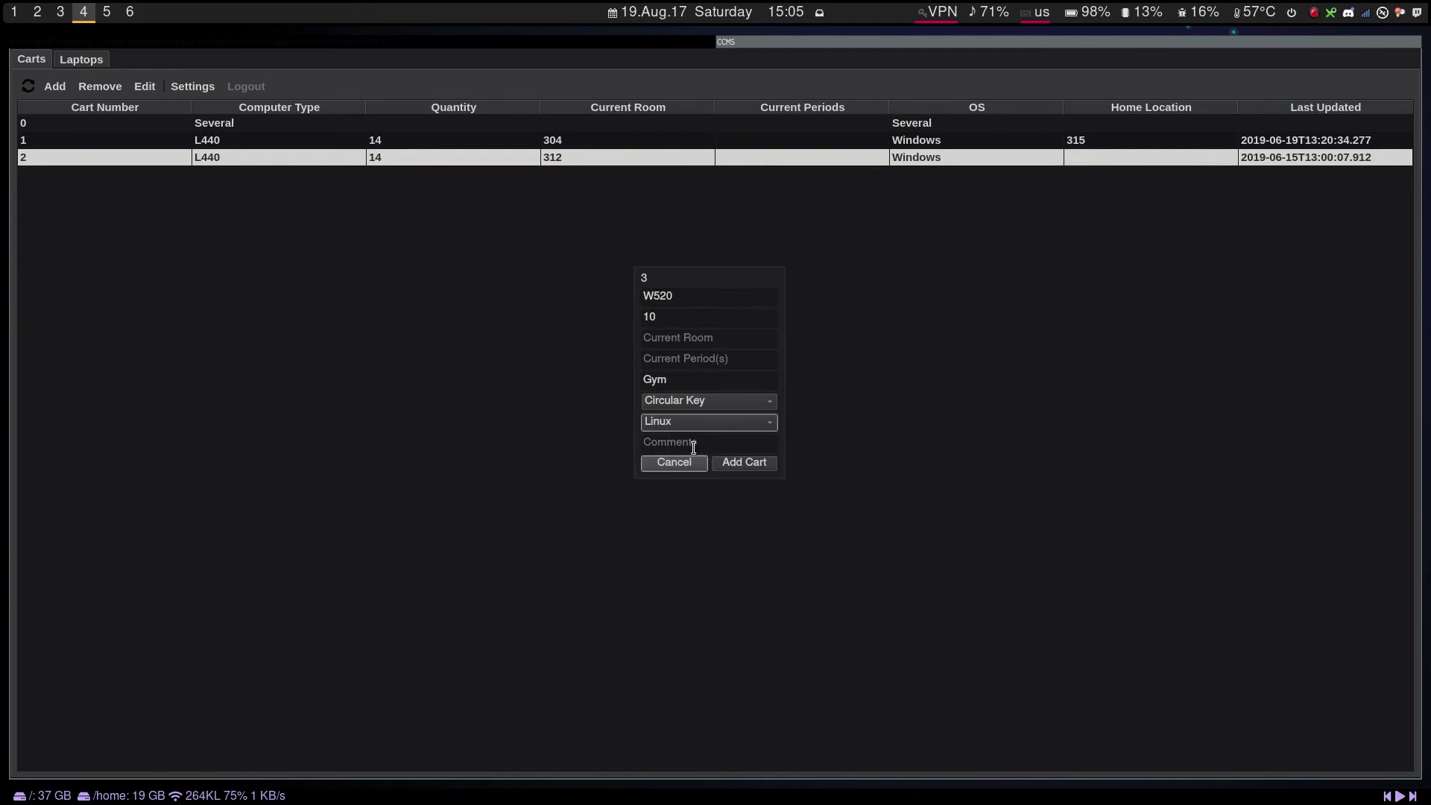
- Enter the comment "This is not a real cart" for the new W520 cart and add it to the table
click(691, 436)
text(Thi)
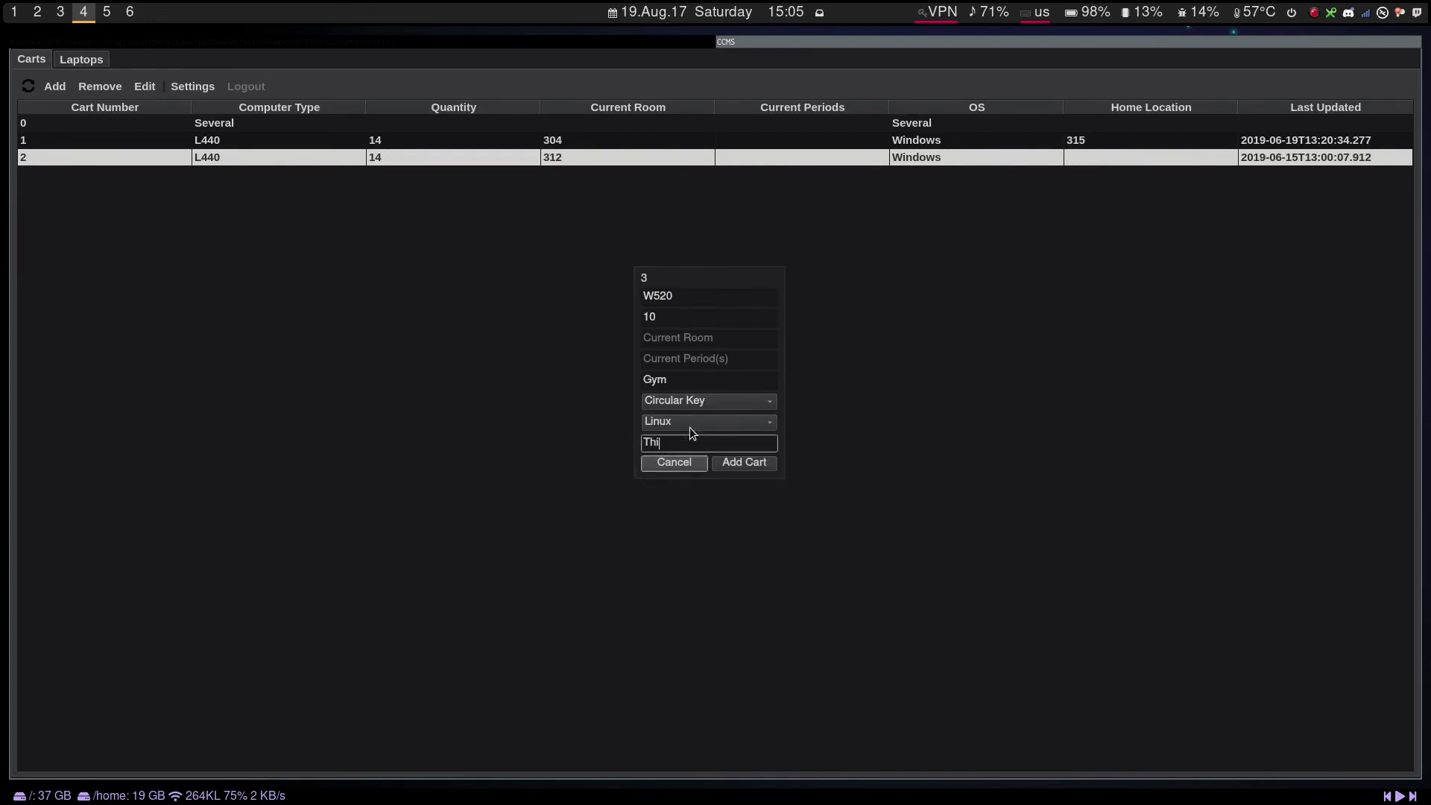
text(s is not a real cart)
click(743, 464)
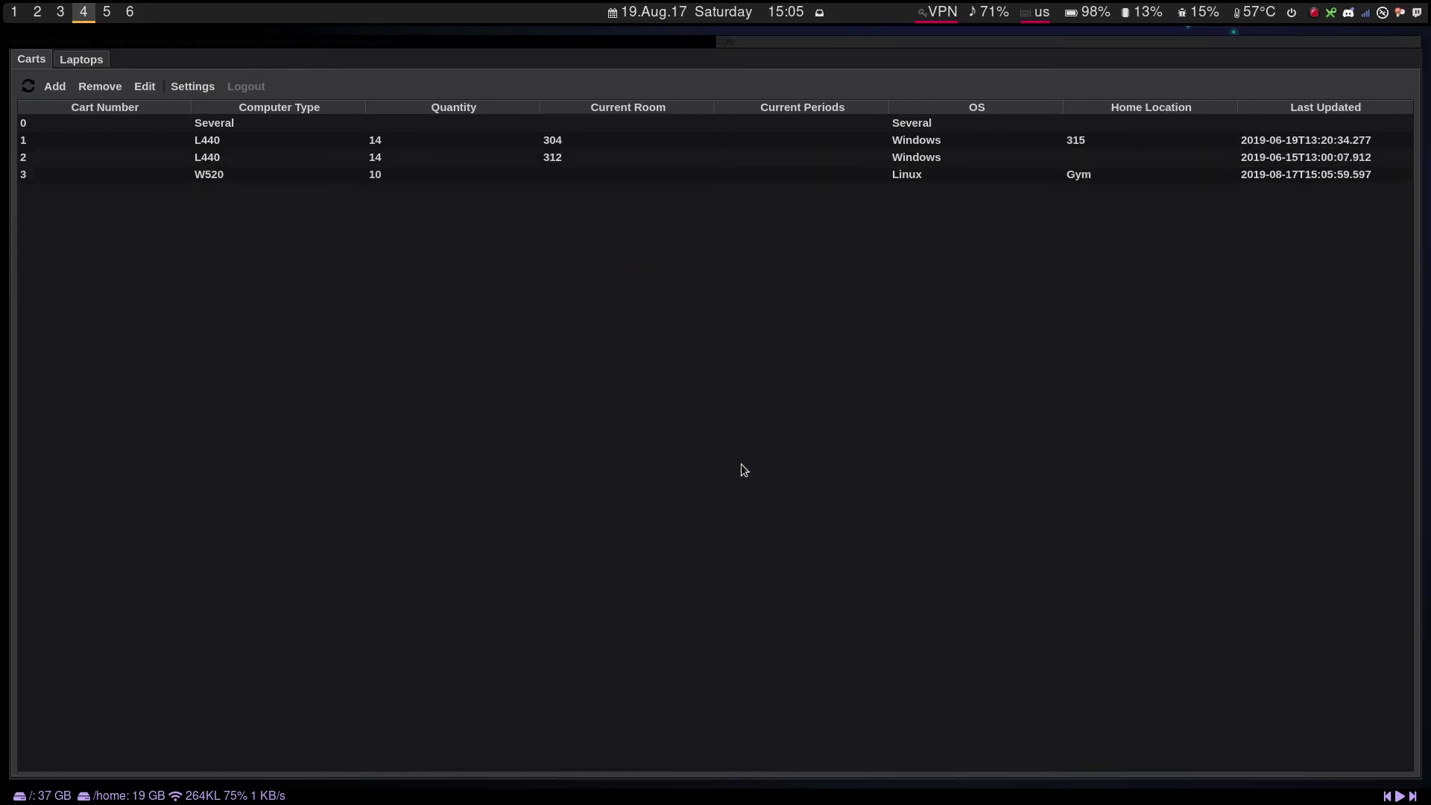
- Examine the new W520 cart's information, its reservations and the list of laptops assigned to it
click(103, 172)
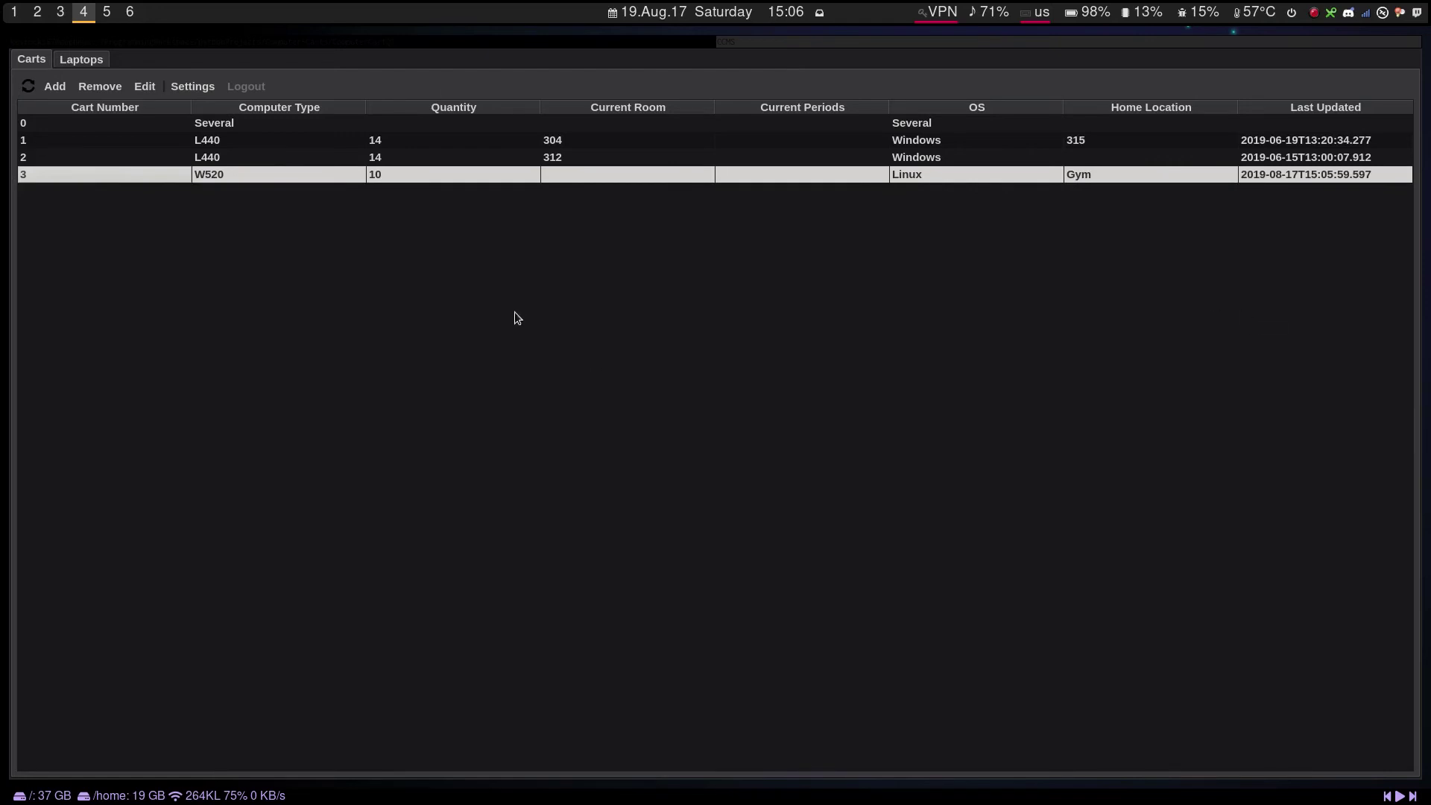
double_click(546, 175)
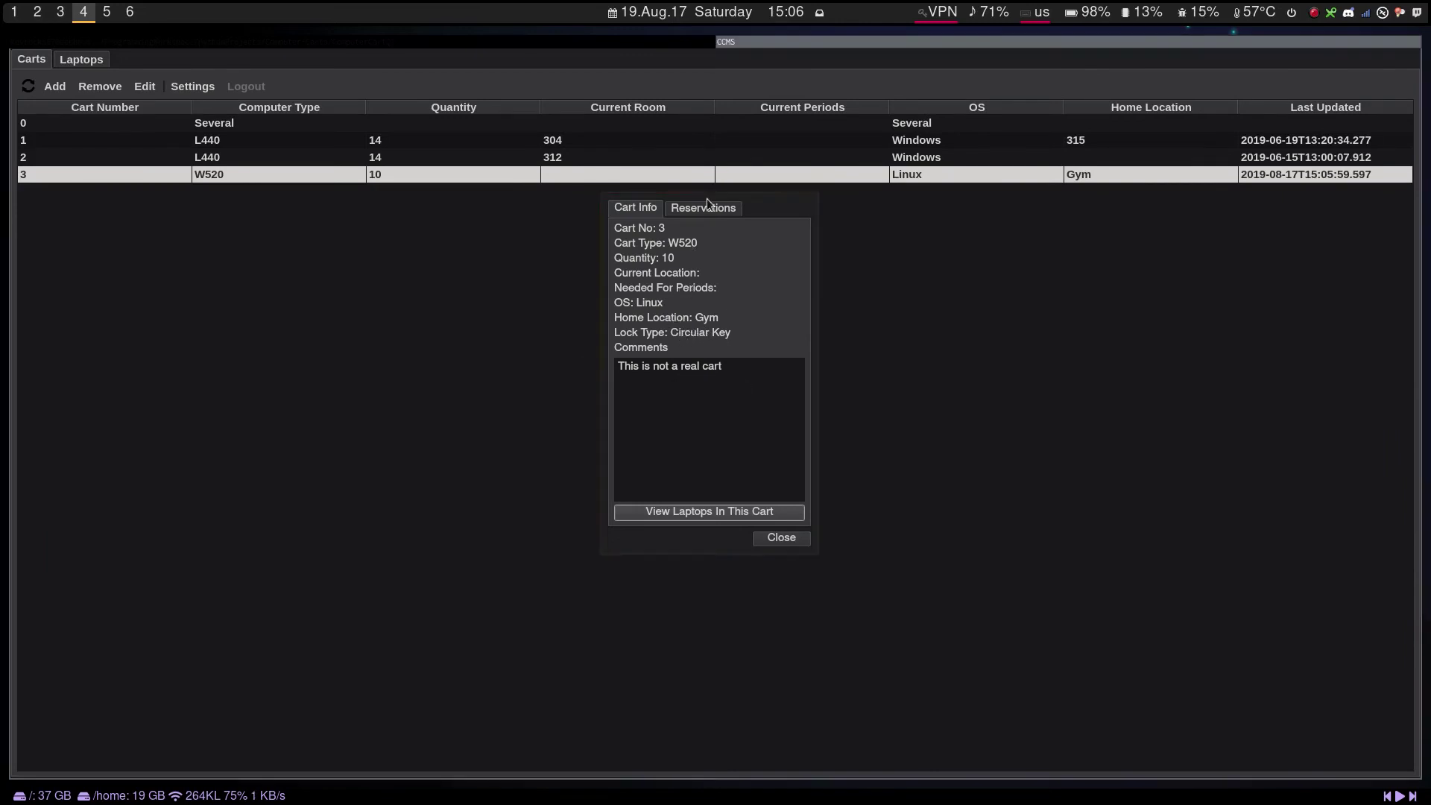
click(729, 212)
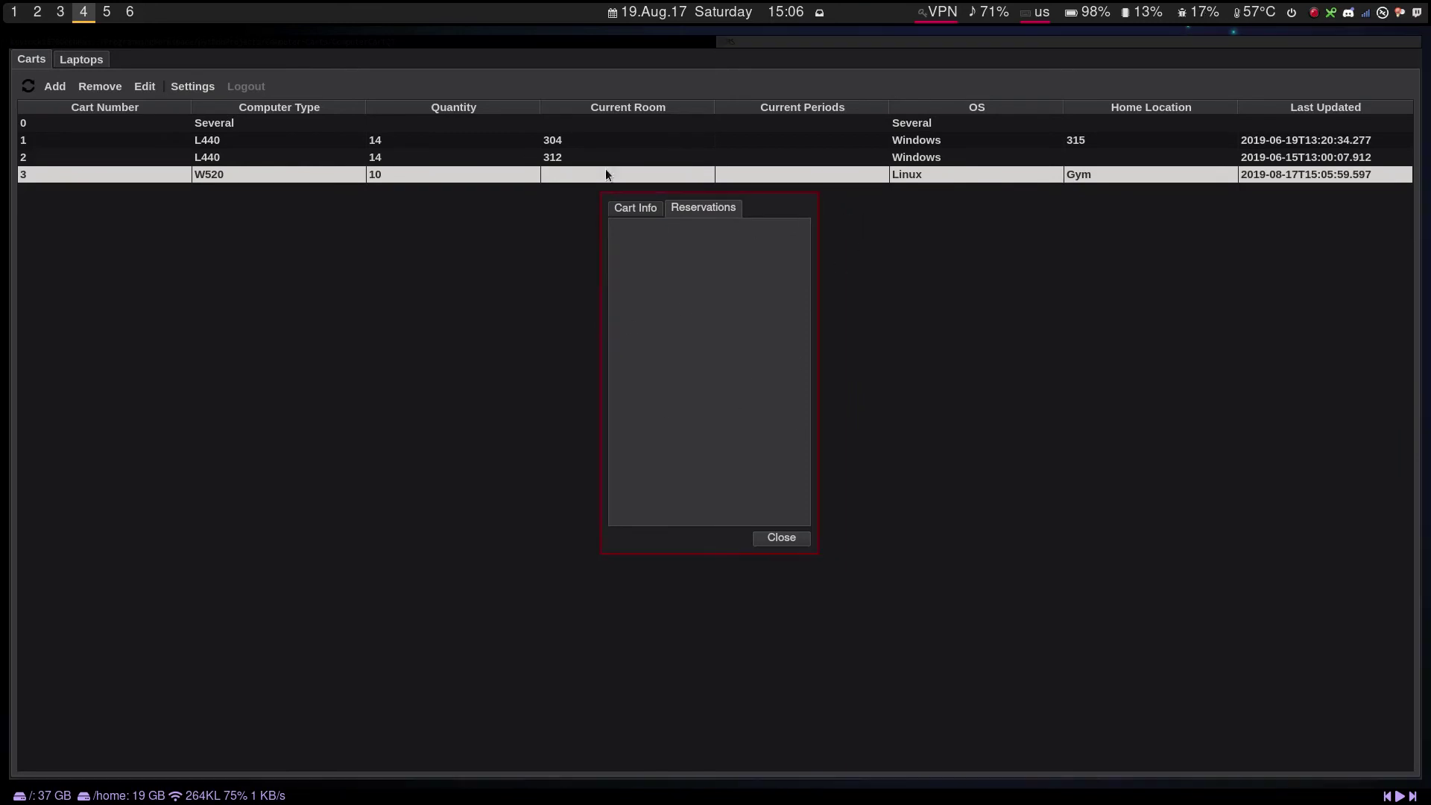
click(658, 212)
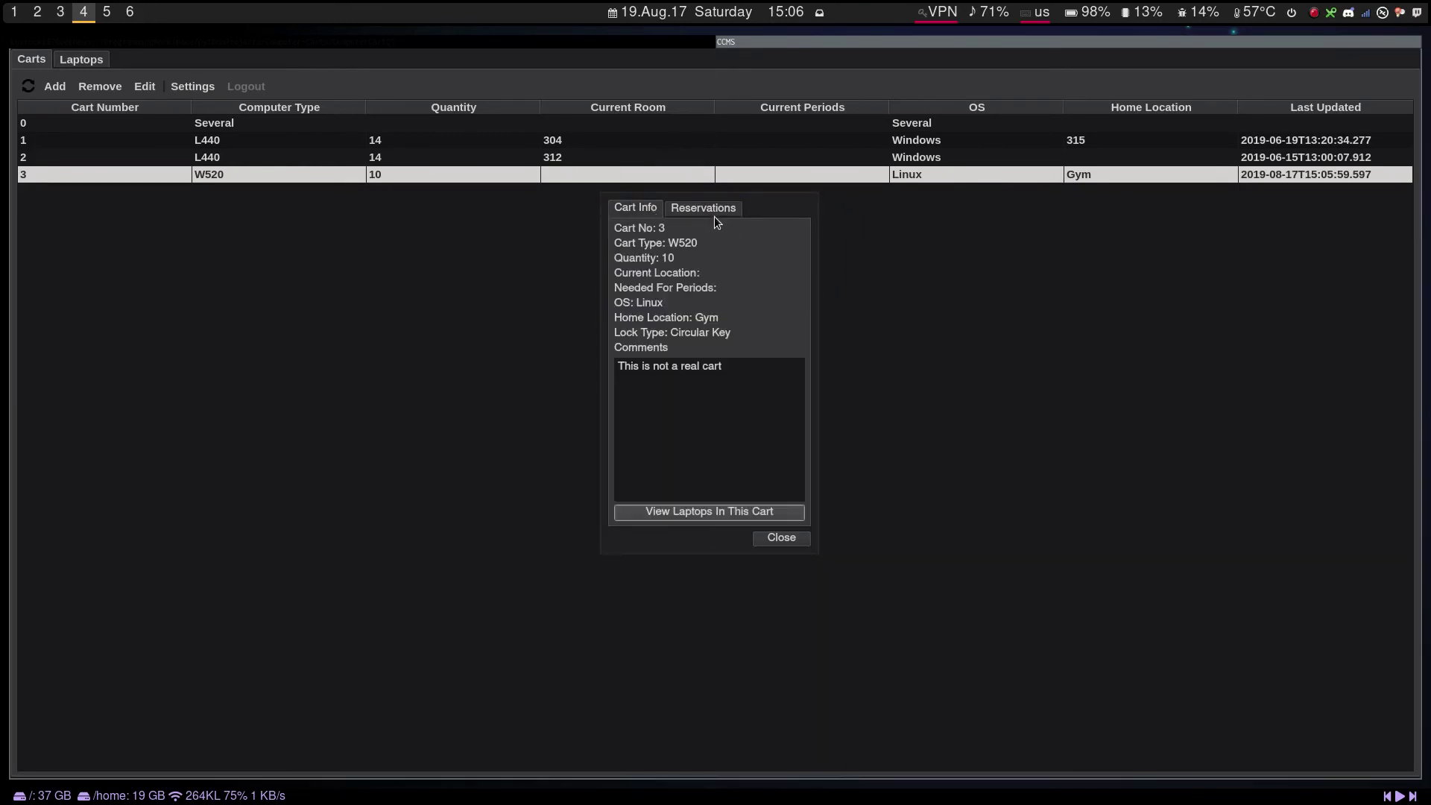
click(715, 213)
click(623, 211)
click(679, 516)
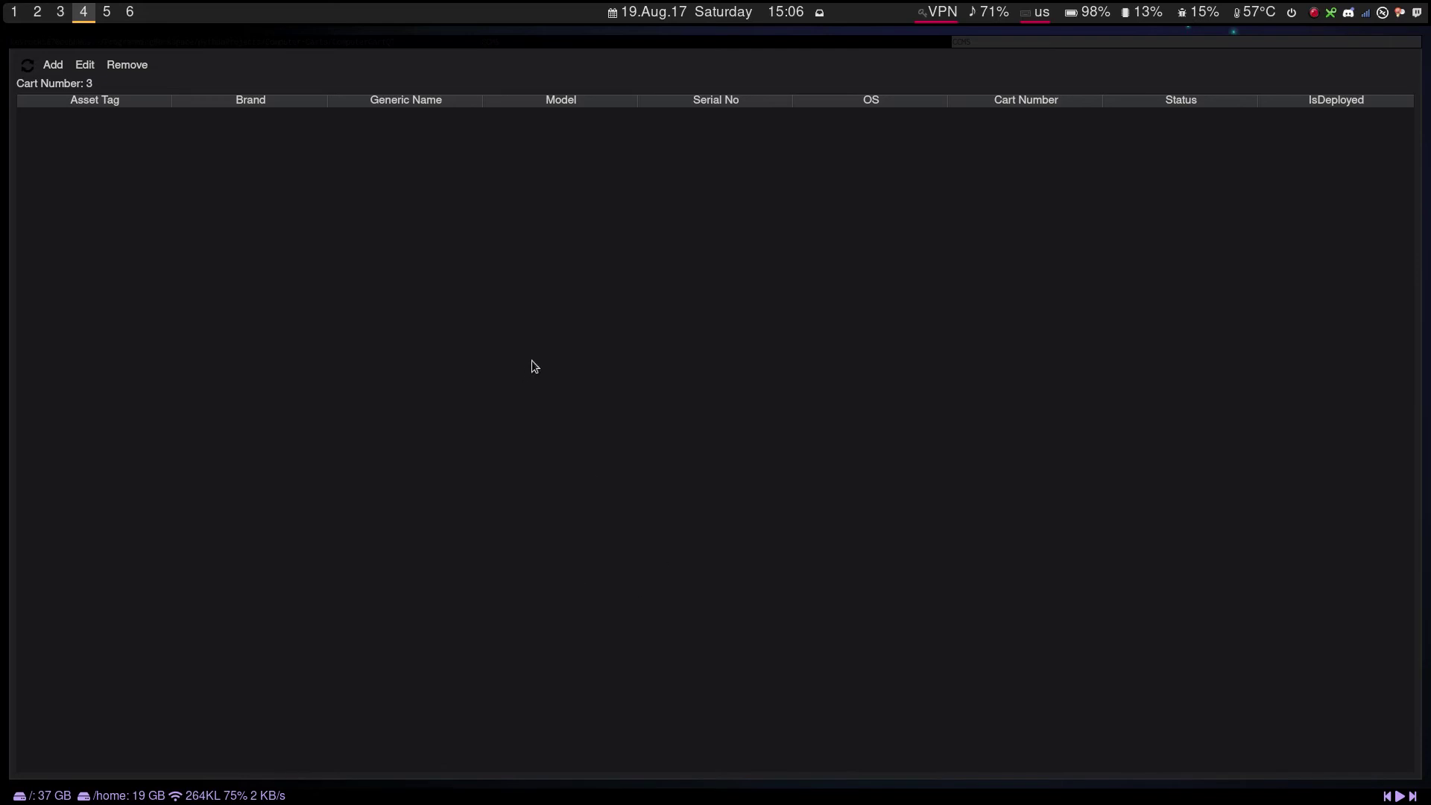
key(super+shift+q)
- View the laptops assigned to cart 2, examine both entries and return to the Carts table
click(195, 142)
click(205, 159)
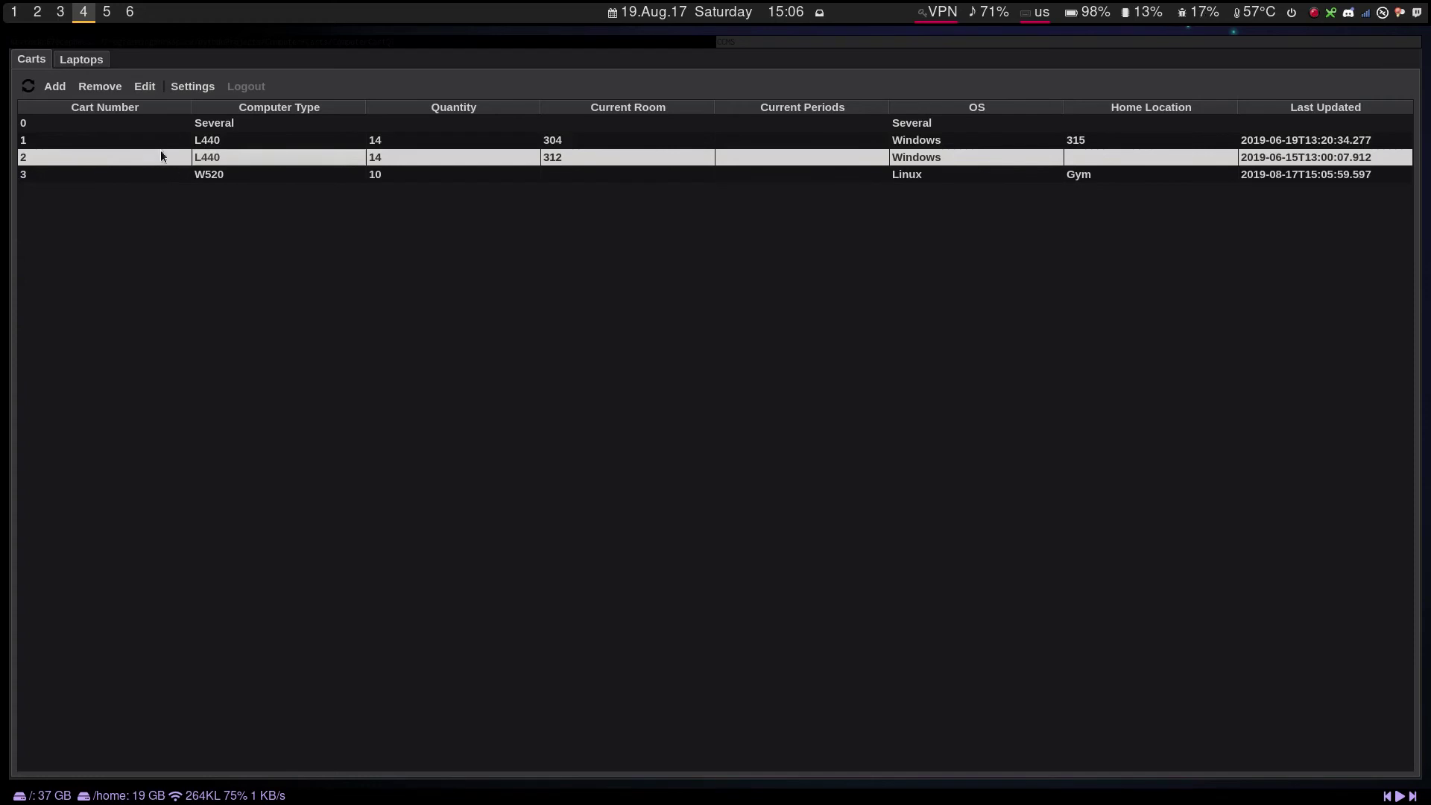
double_click(136, 159)
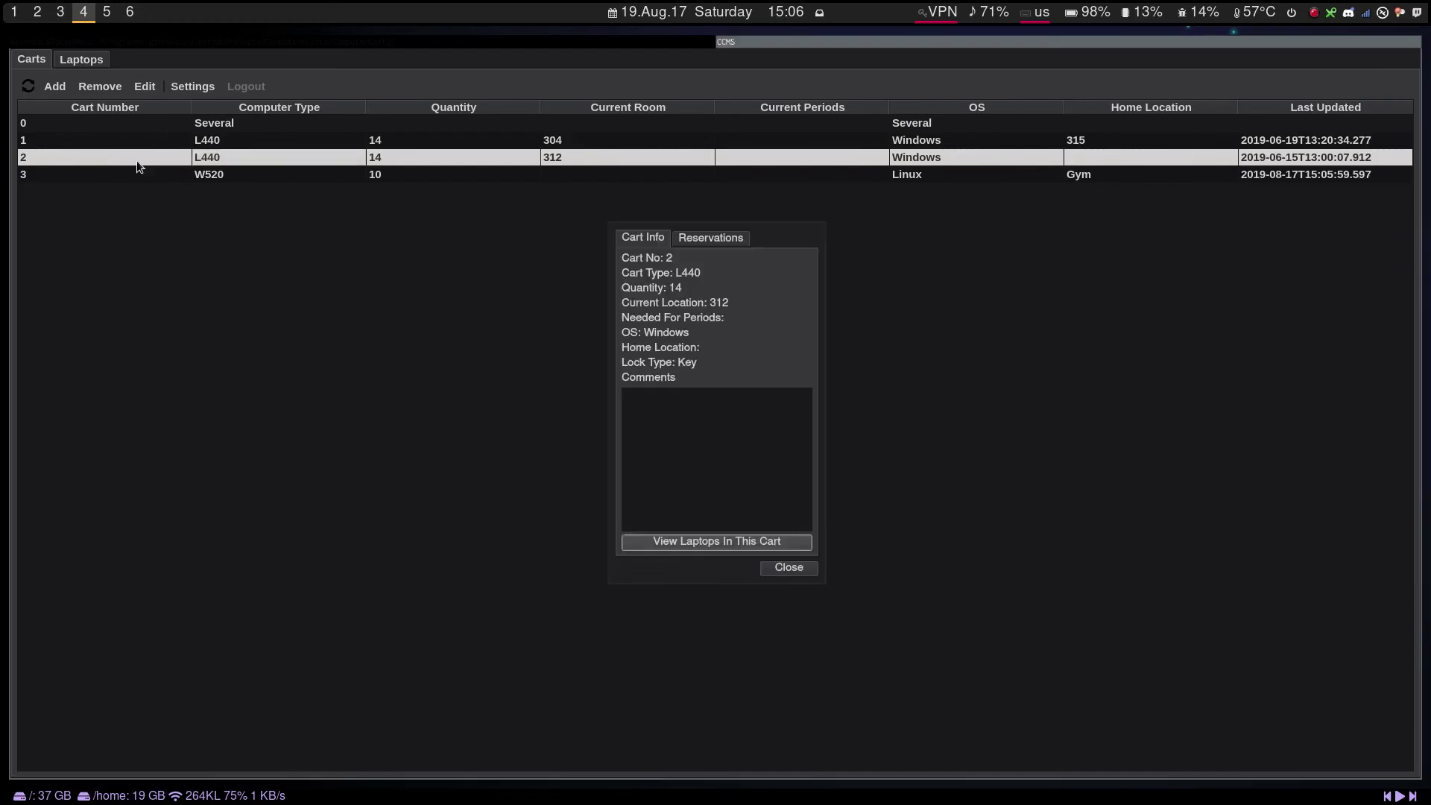
click(675, 542)
key(Down)
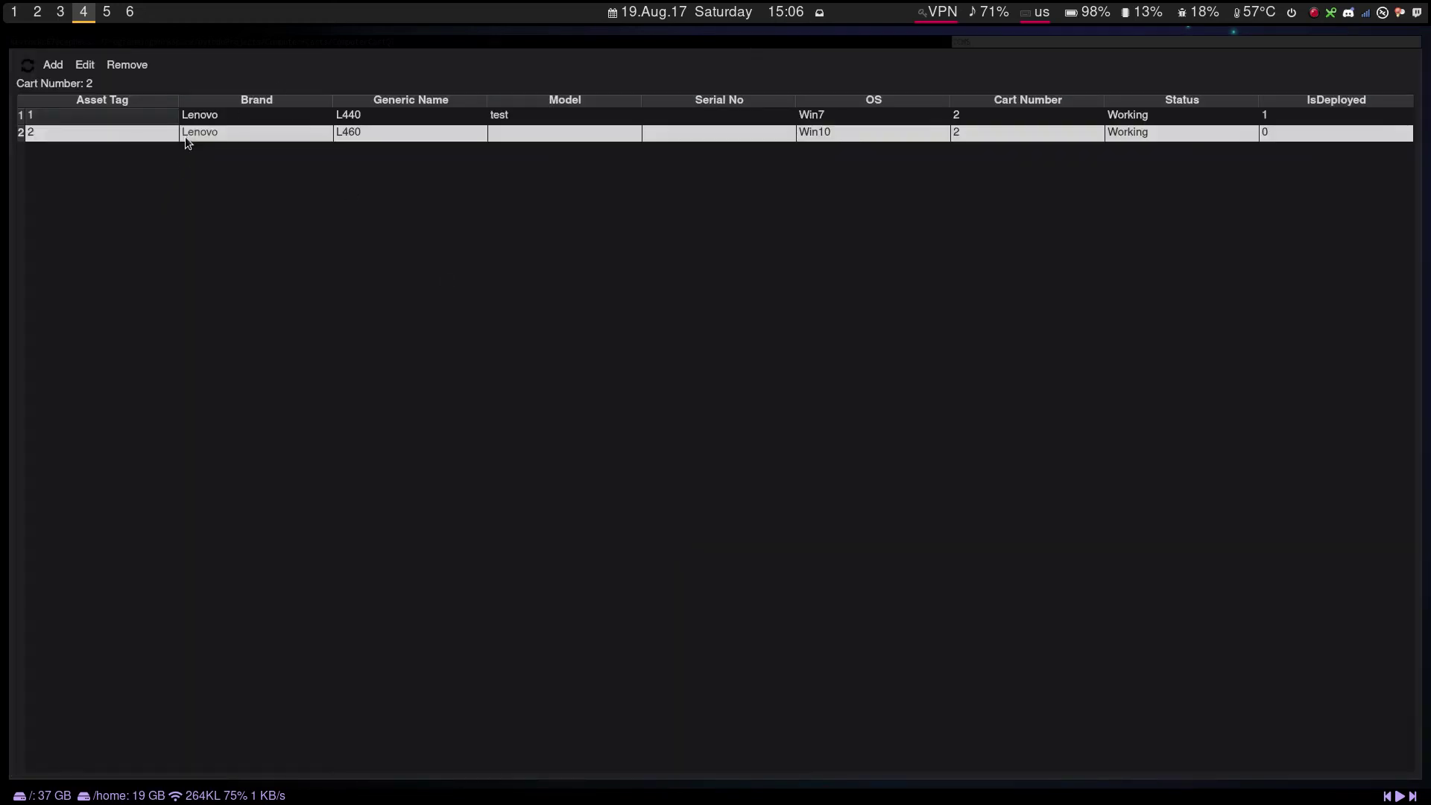
key(Up)
key(Down)
key(Up)
key(Down)
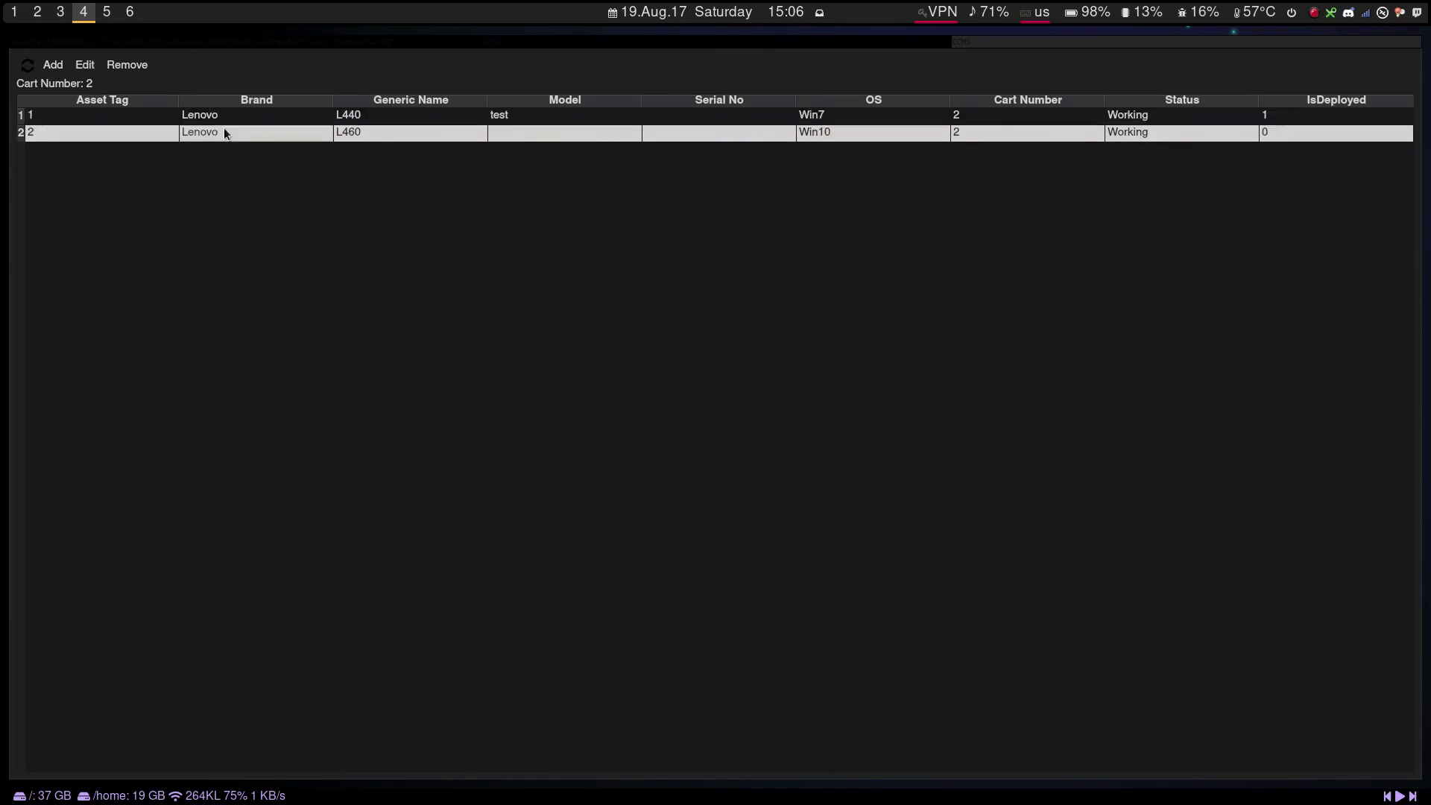
key(Up)
key(Down)
key(Up)
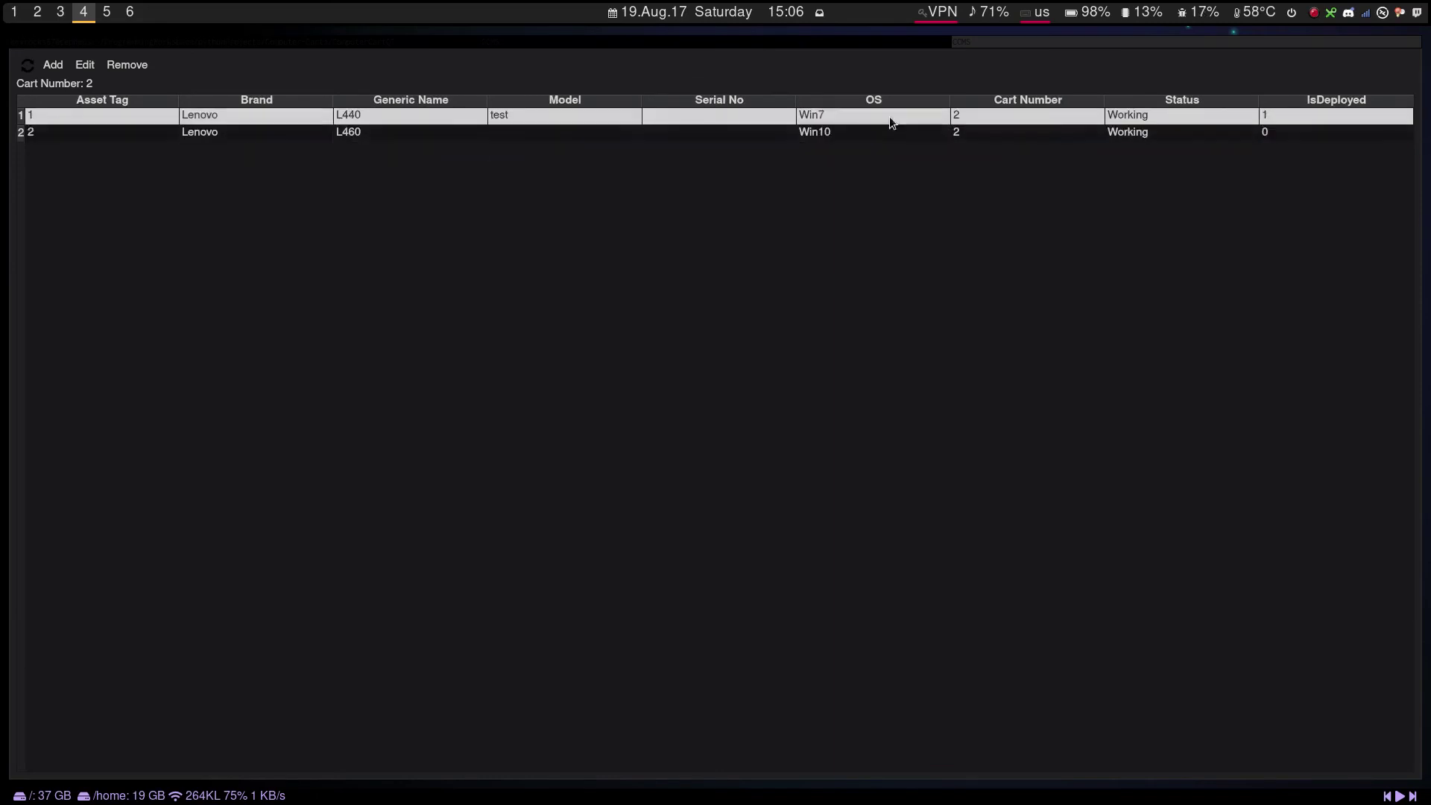
key(Down)
key(Up)
key(Down)
key(Up)
key(Escape)
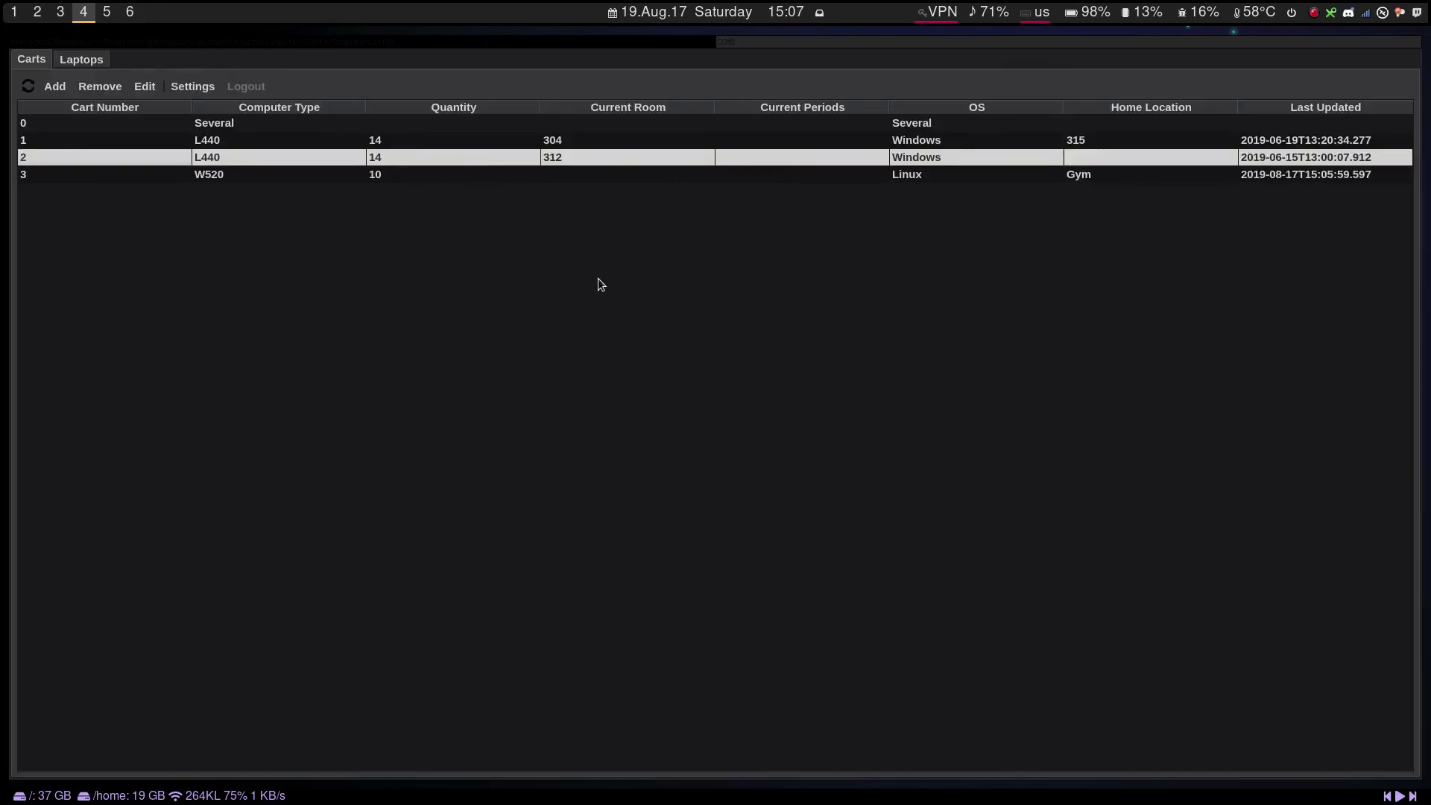
- Edit cart 3 to use a Combination lock and Windows, leaving its home location and comments empty
click(209, 176)
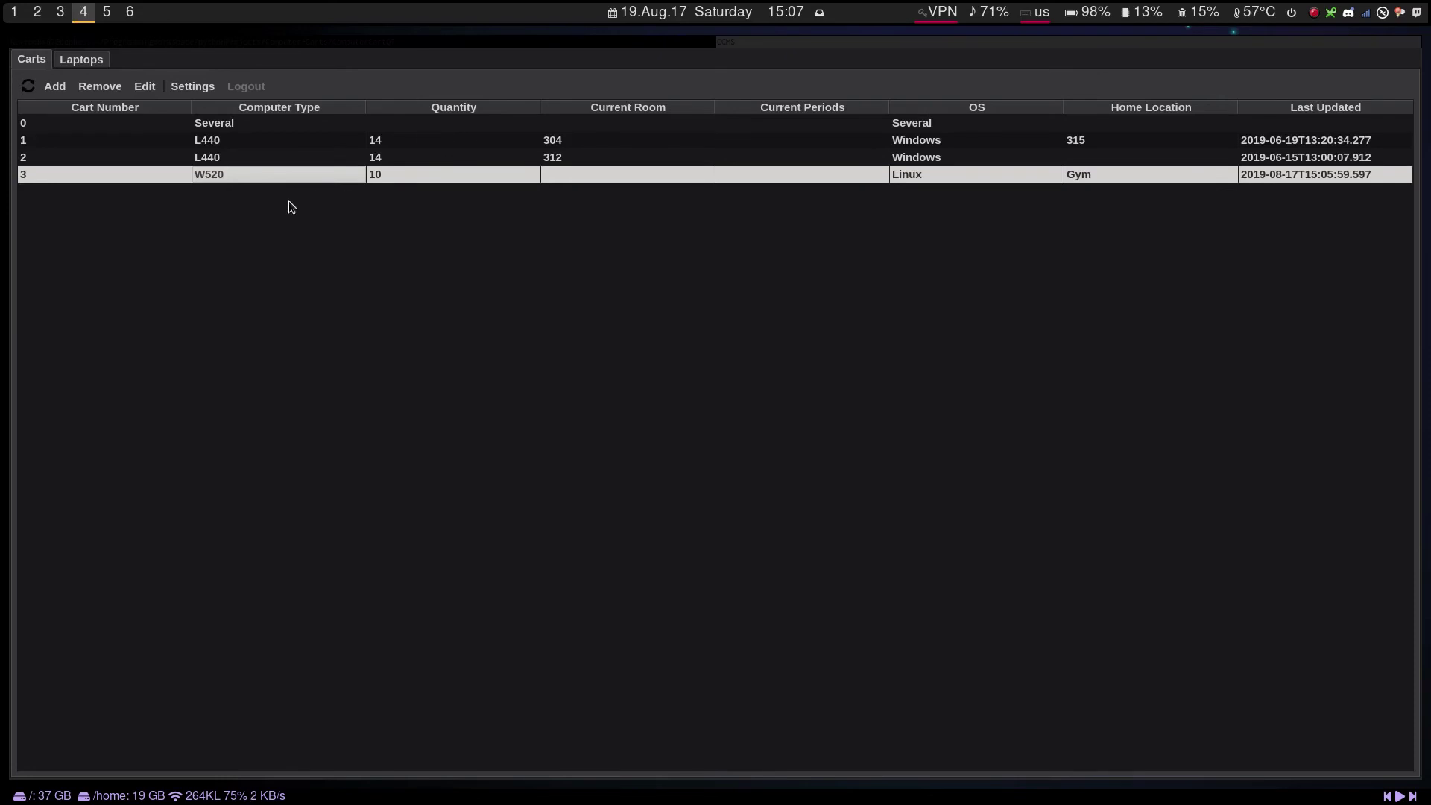
click(142, 87)
click(706, 357)
click(708, 401)
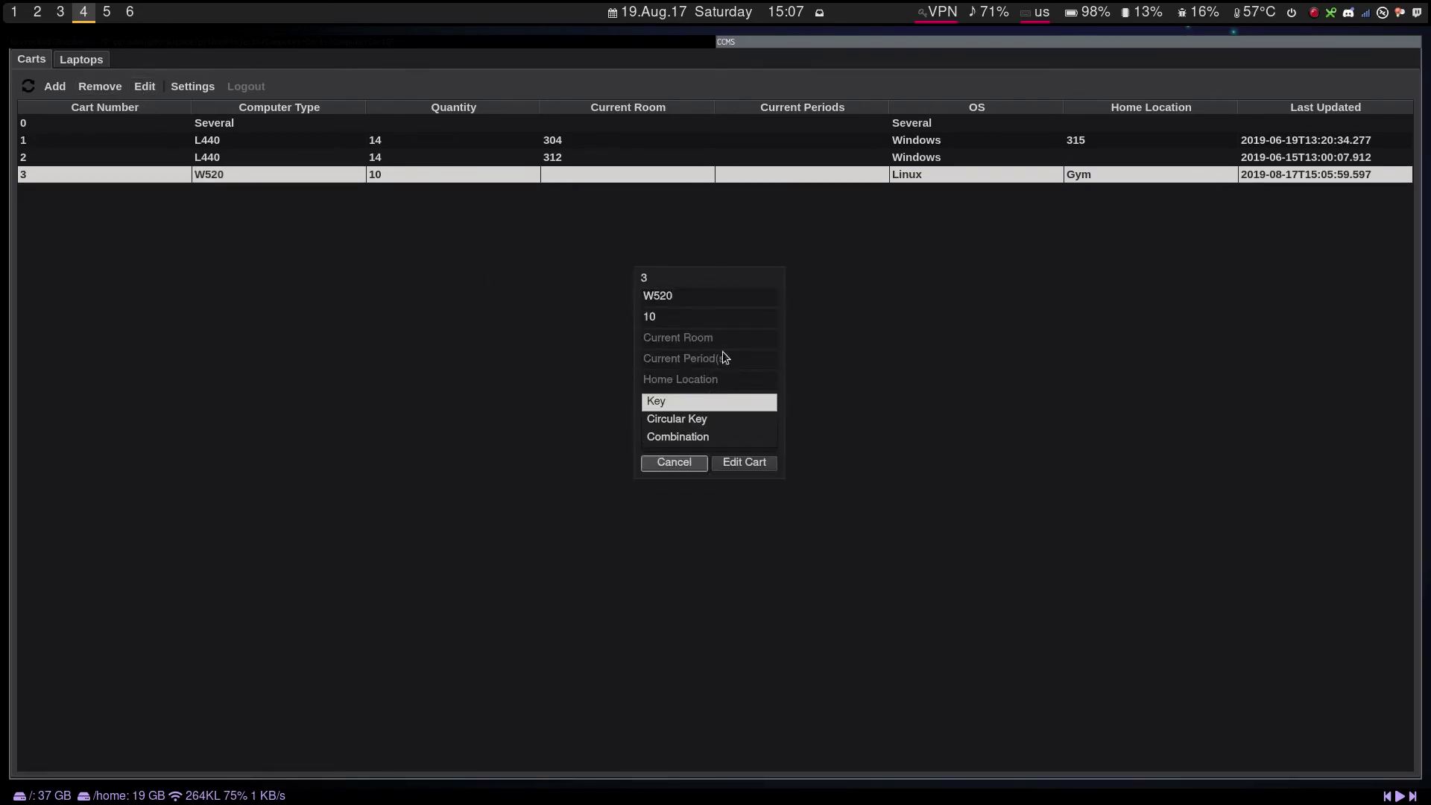
click(707, 432)
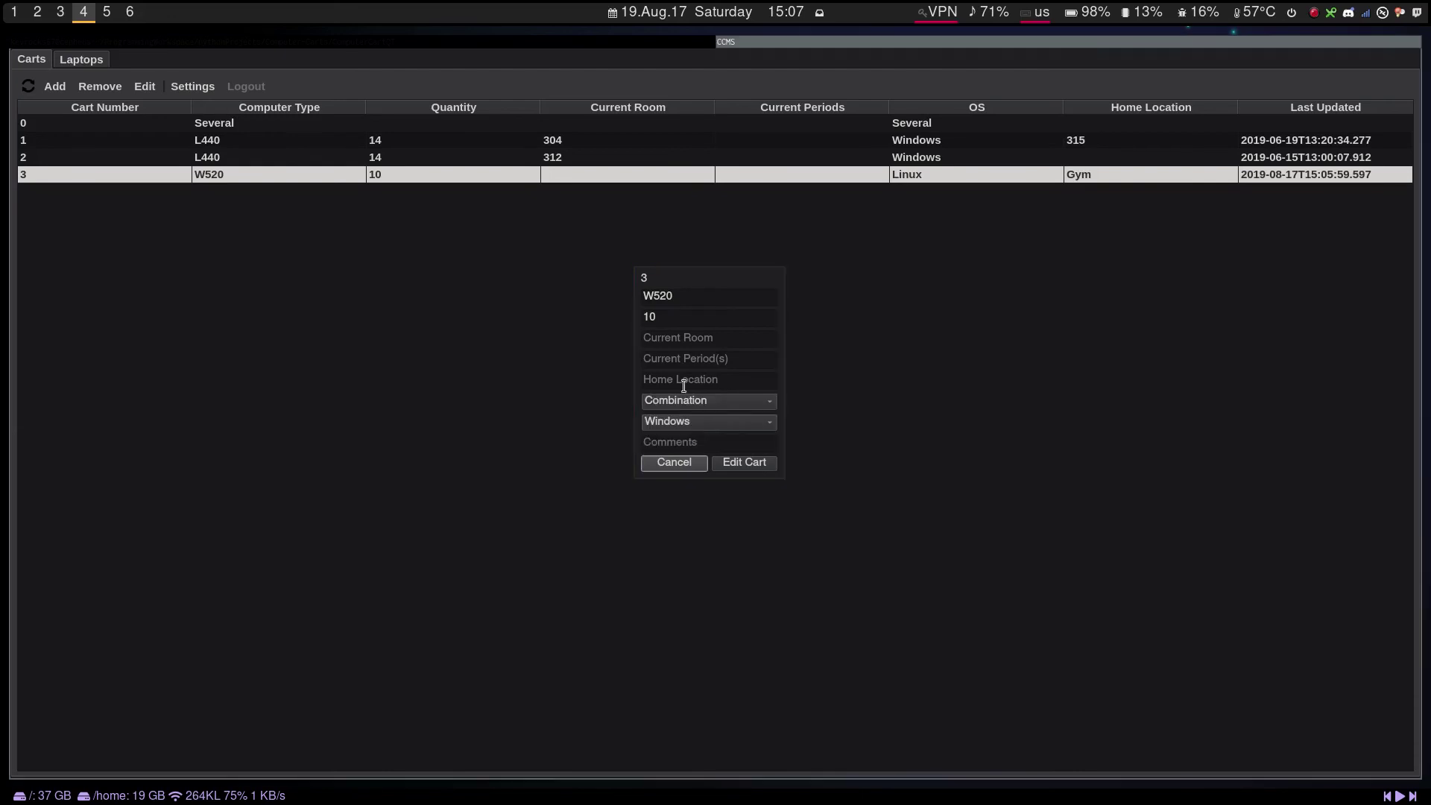
click(727, 462)
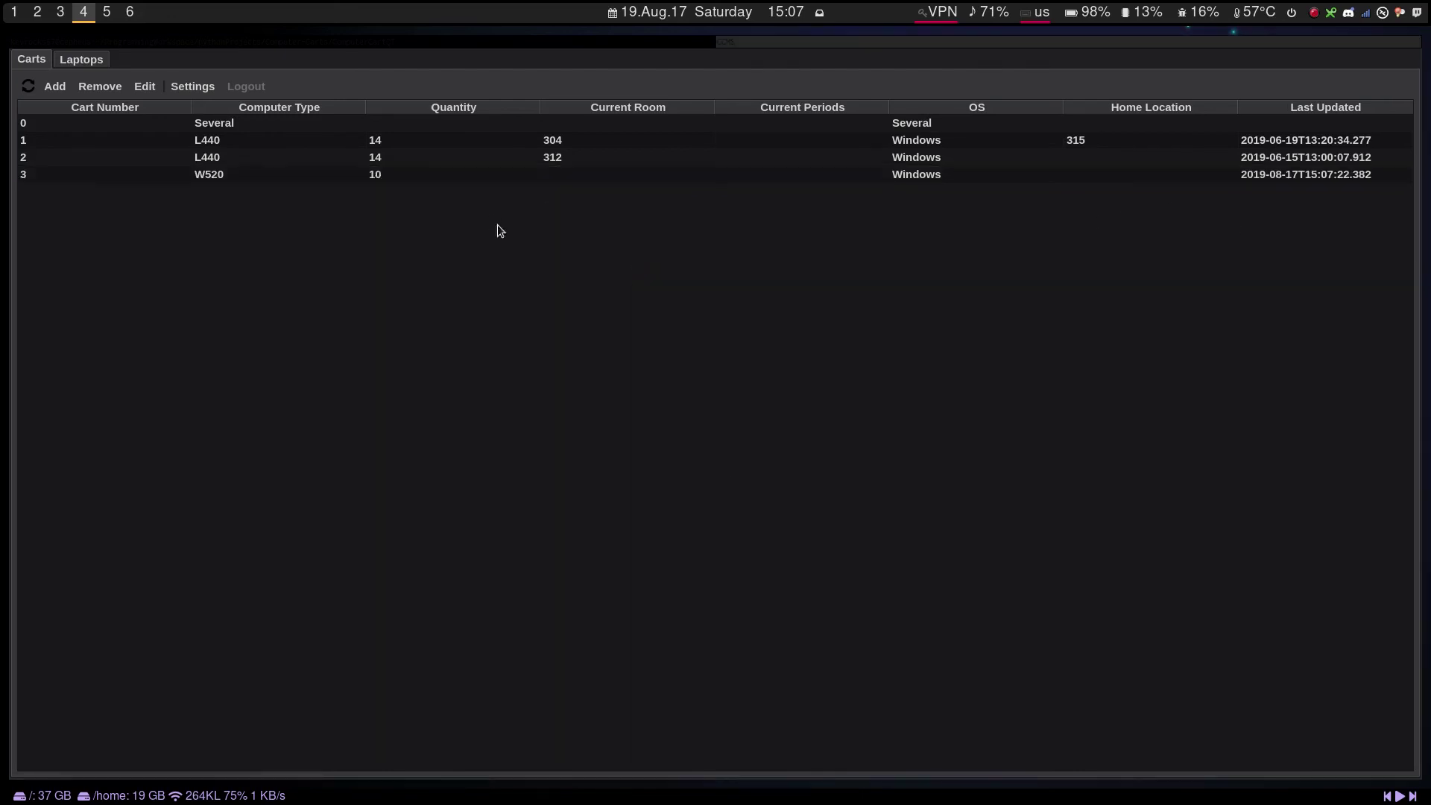
- Check the edited W520 cart's details and delete cart 3 from the Carts table
click(479, 162)
double_click(480, 175)
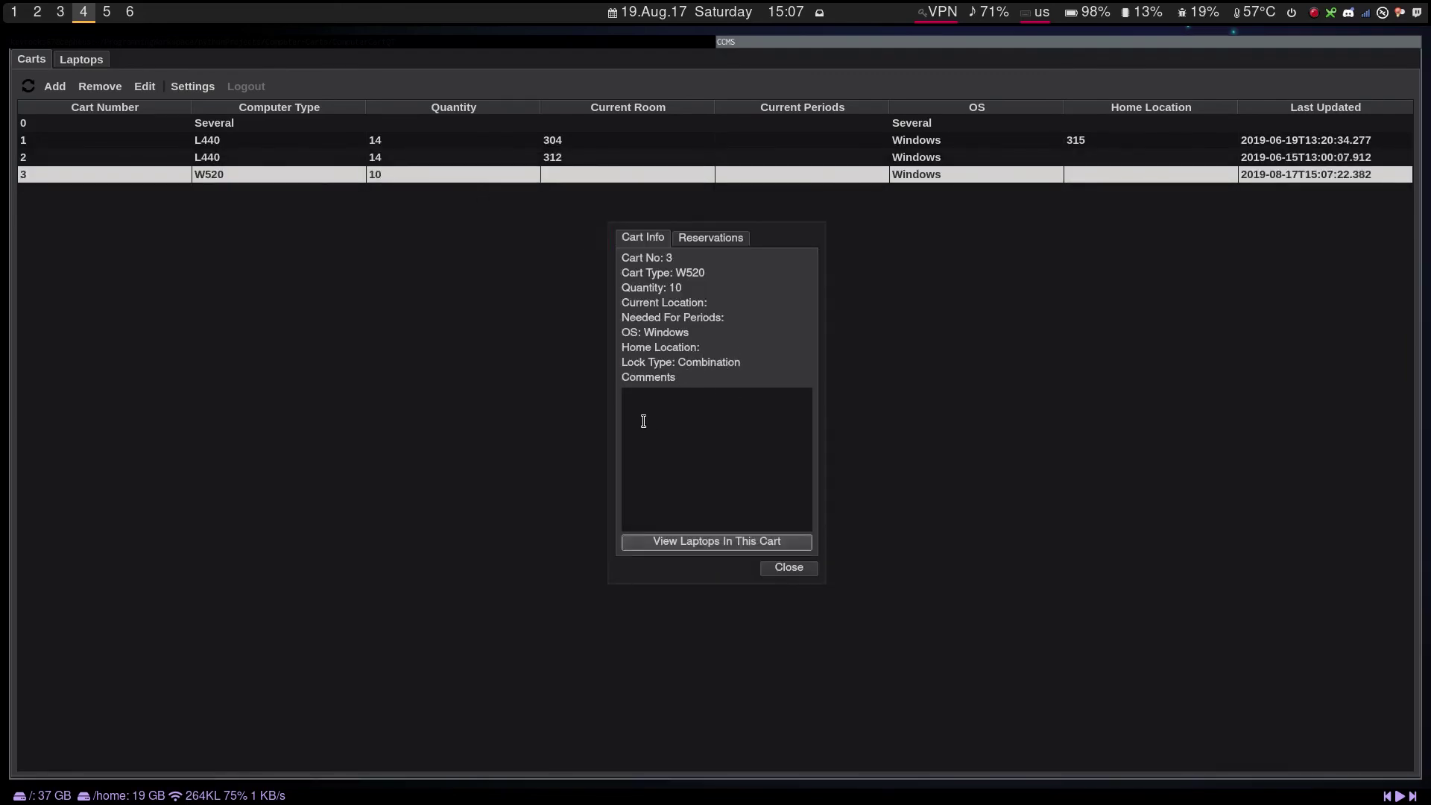
click(798, 573)
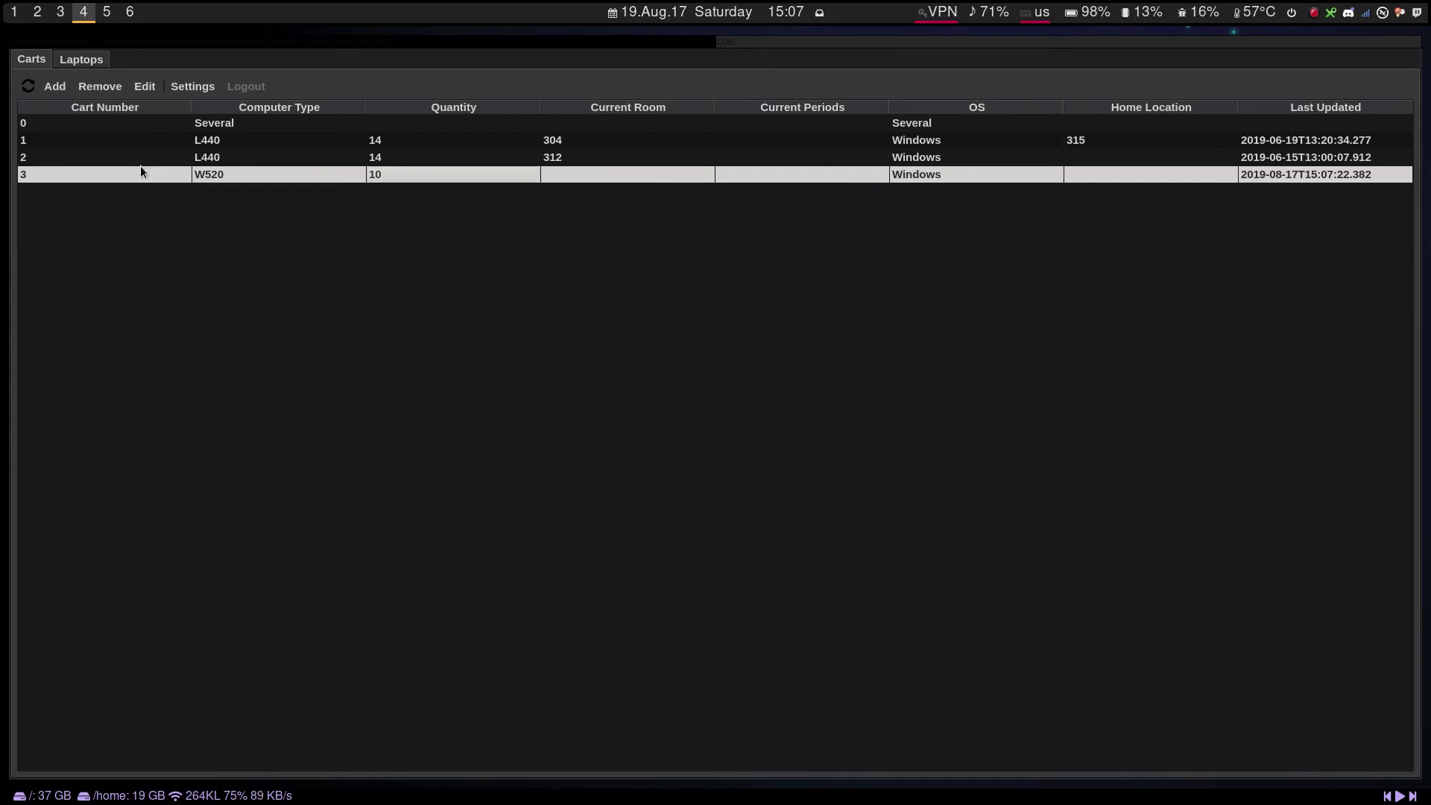
click(103, 88)
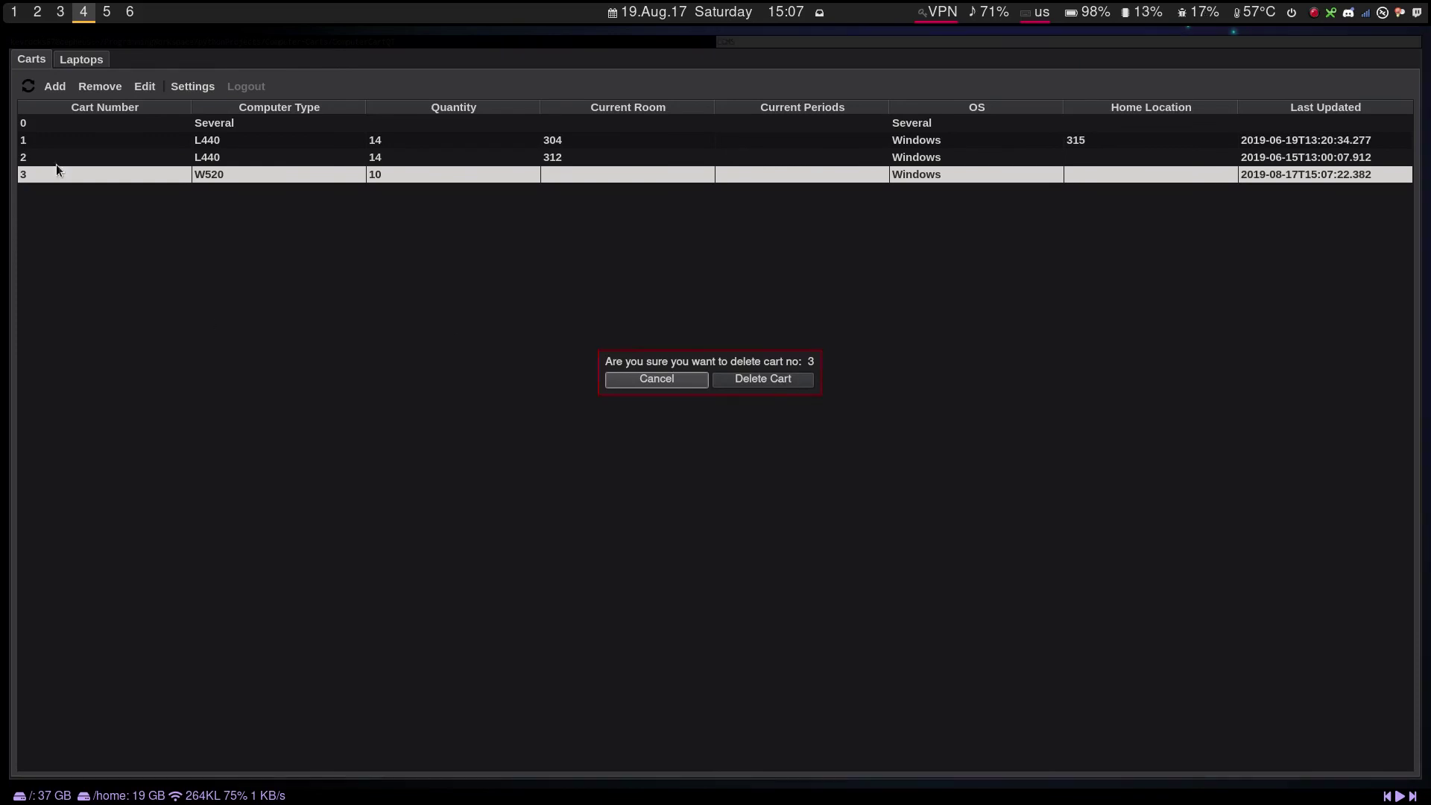
click(780, 382)
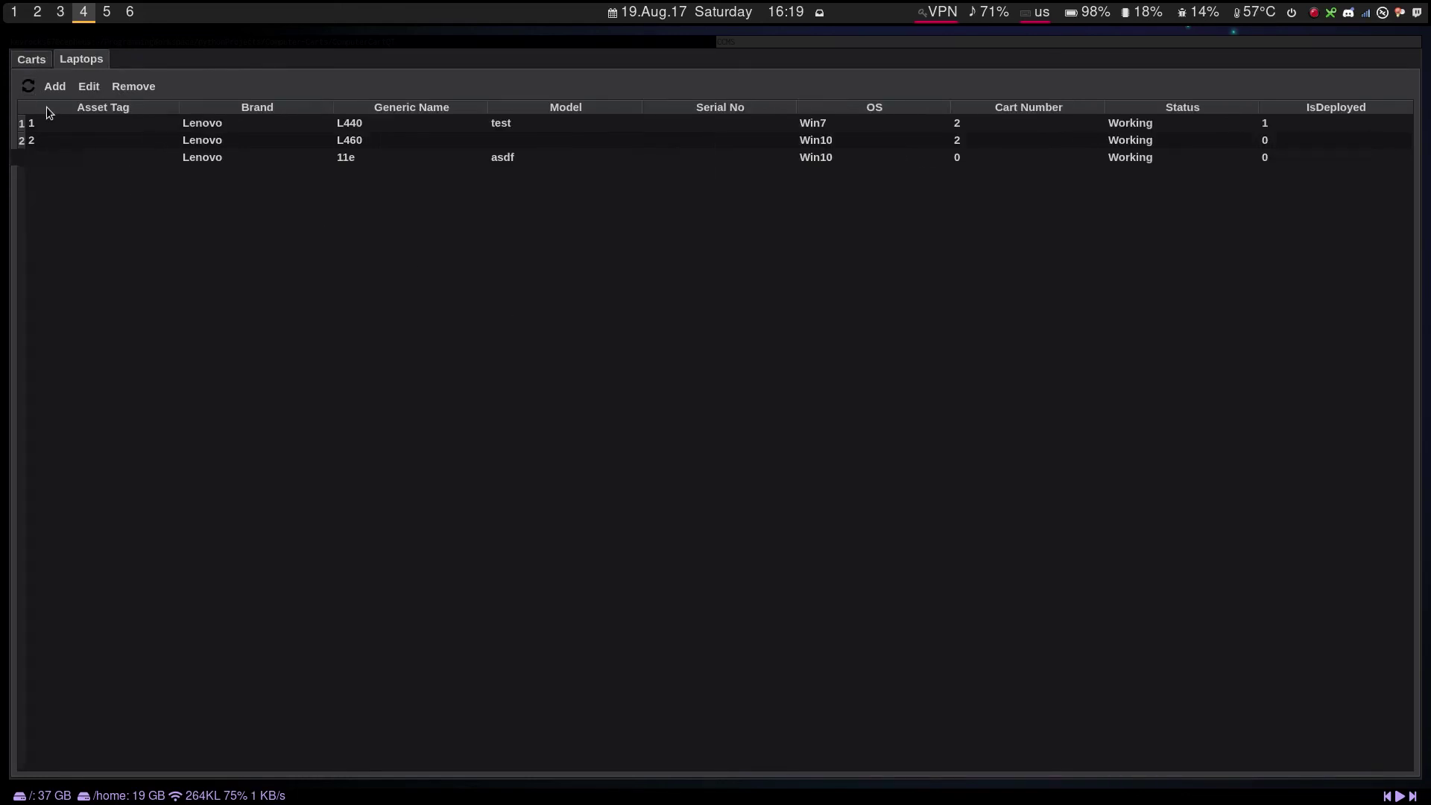
- Start a new laptop entry and review its fields and the available brand and generic name options
click(54, 87)
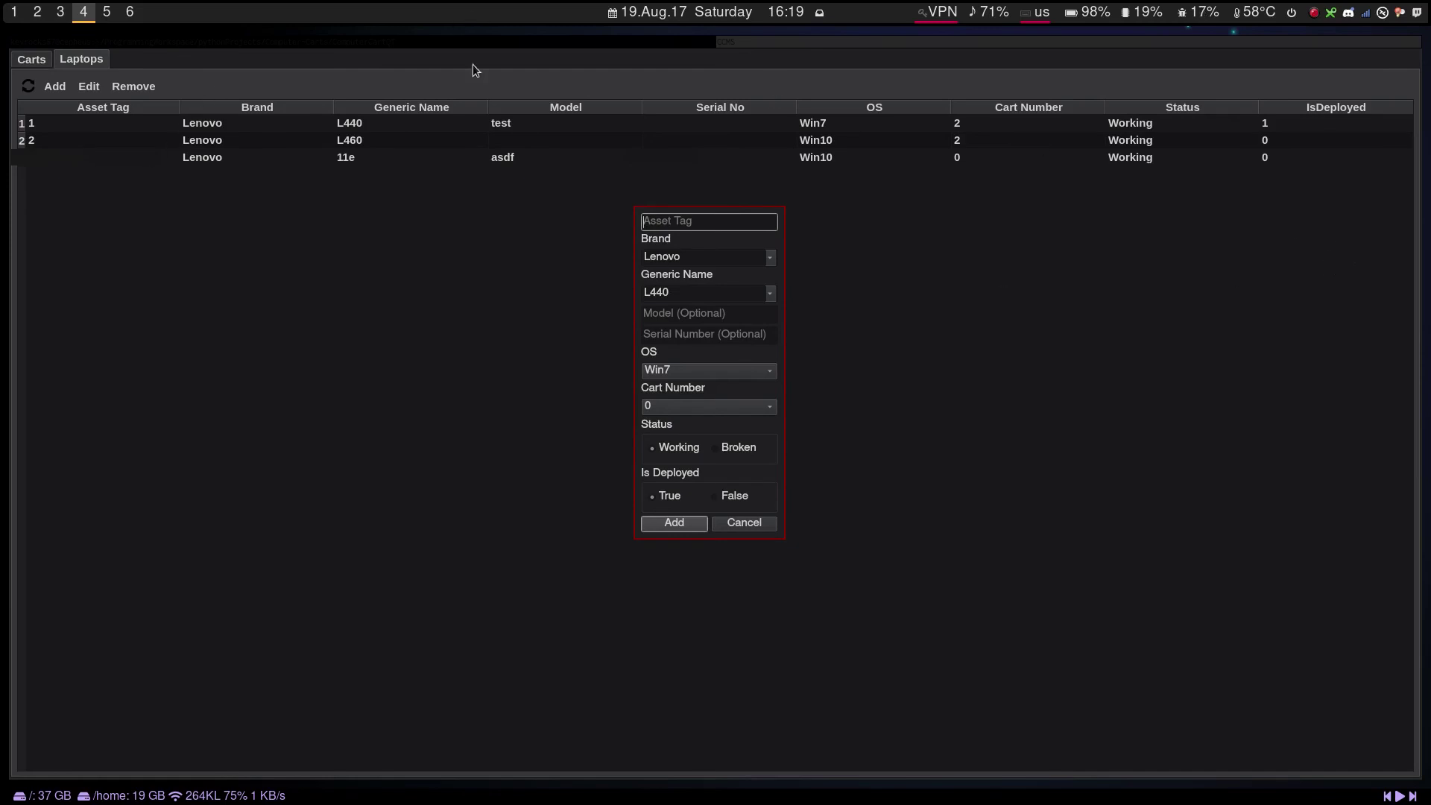
click(703, 319)
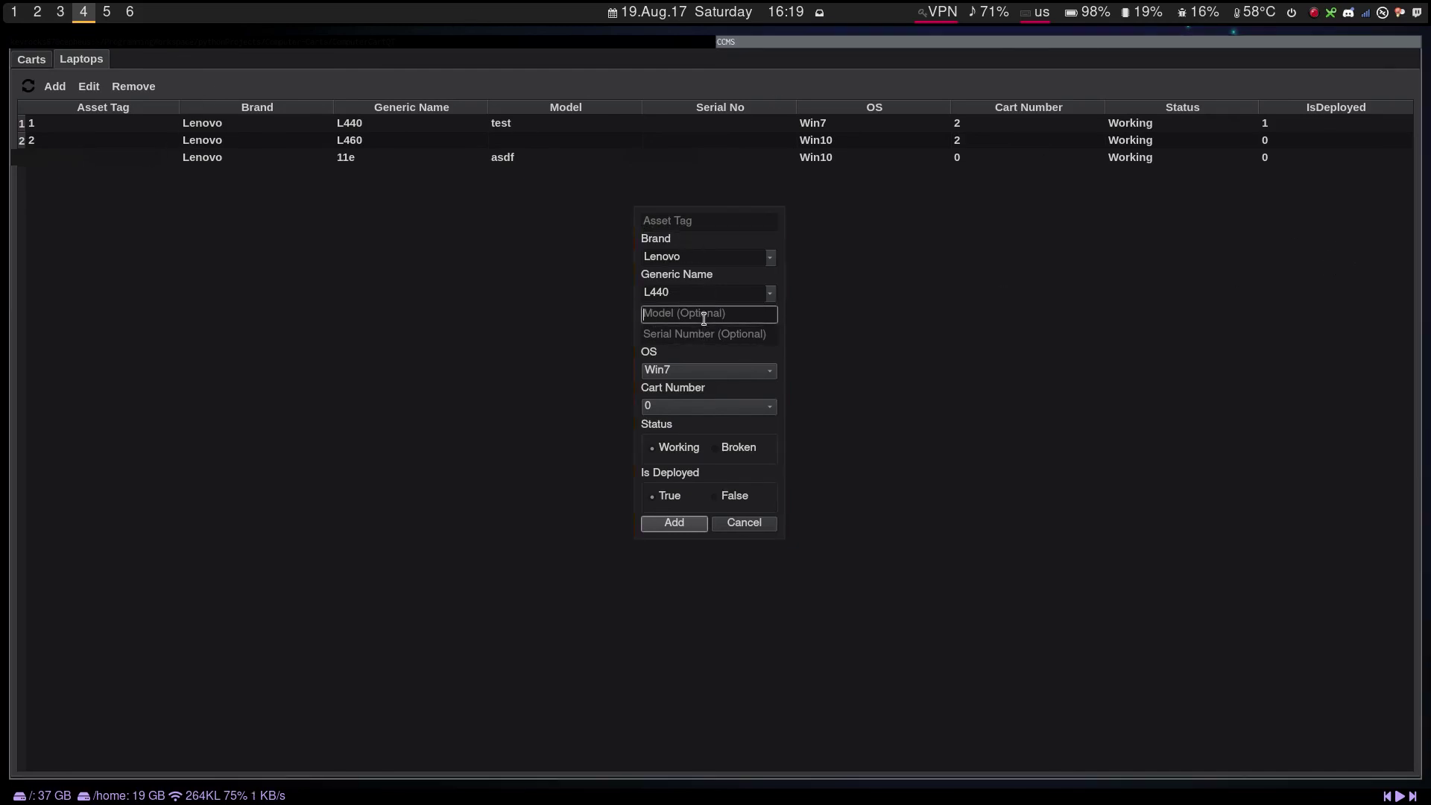
click(683, 225)
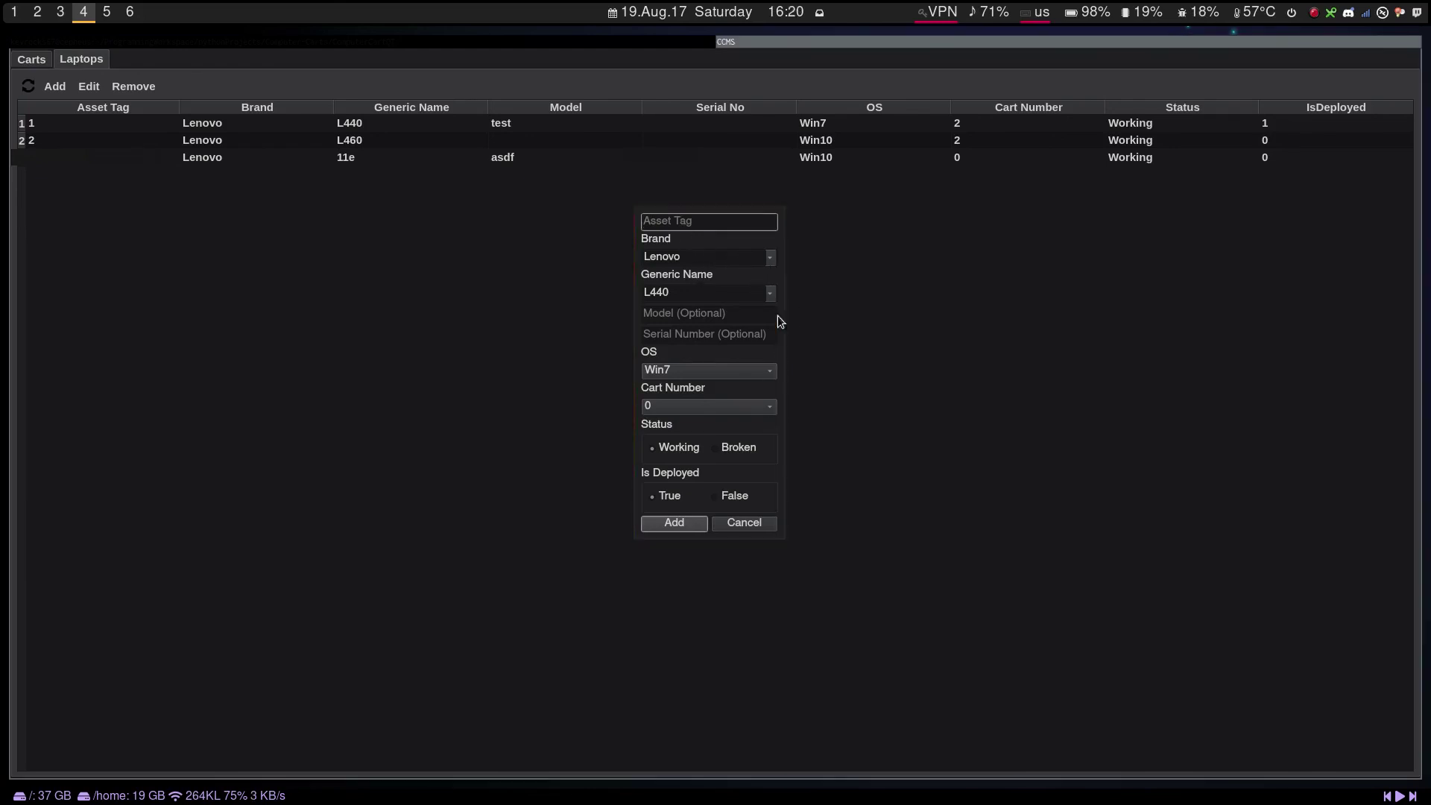
click(769, 259)
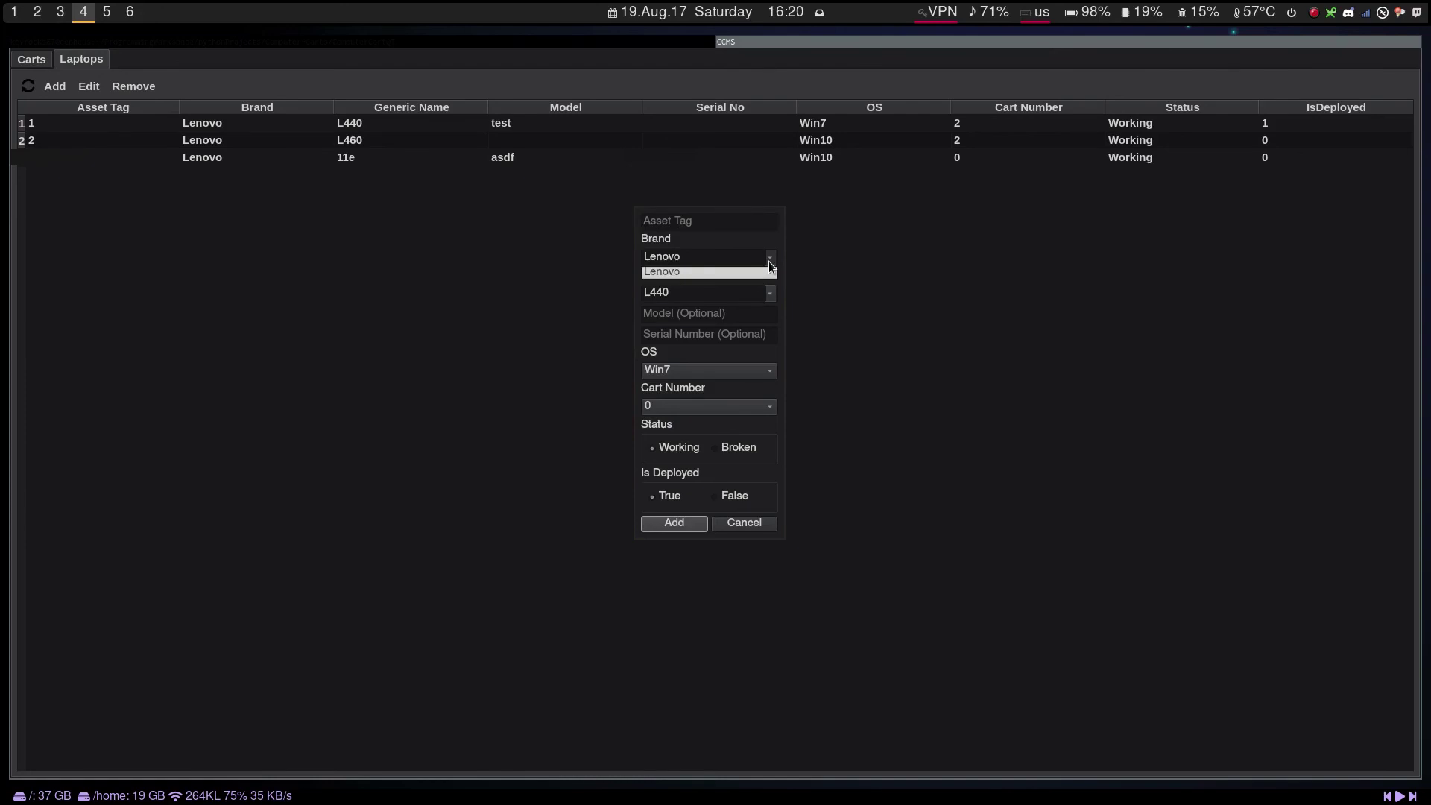
click(770, 269)
click(770, 294)
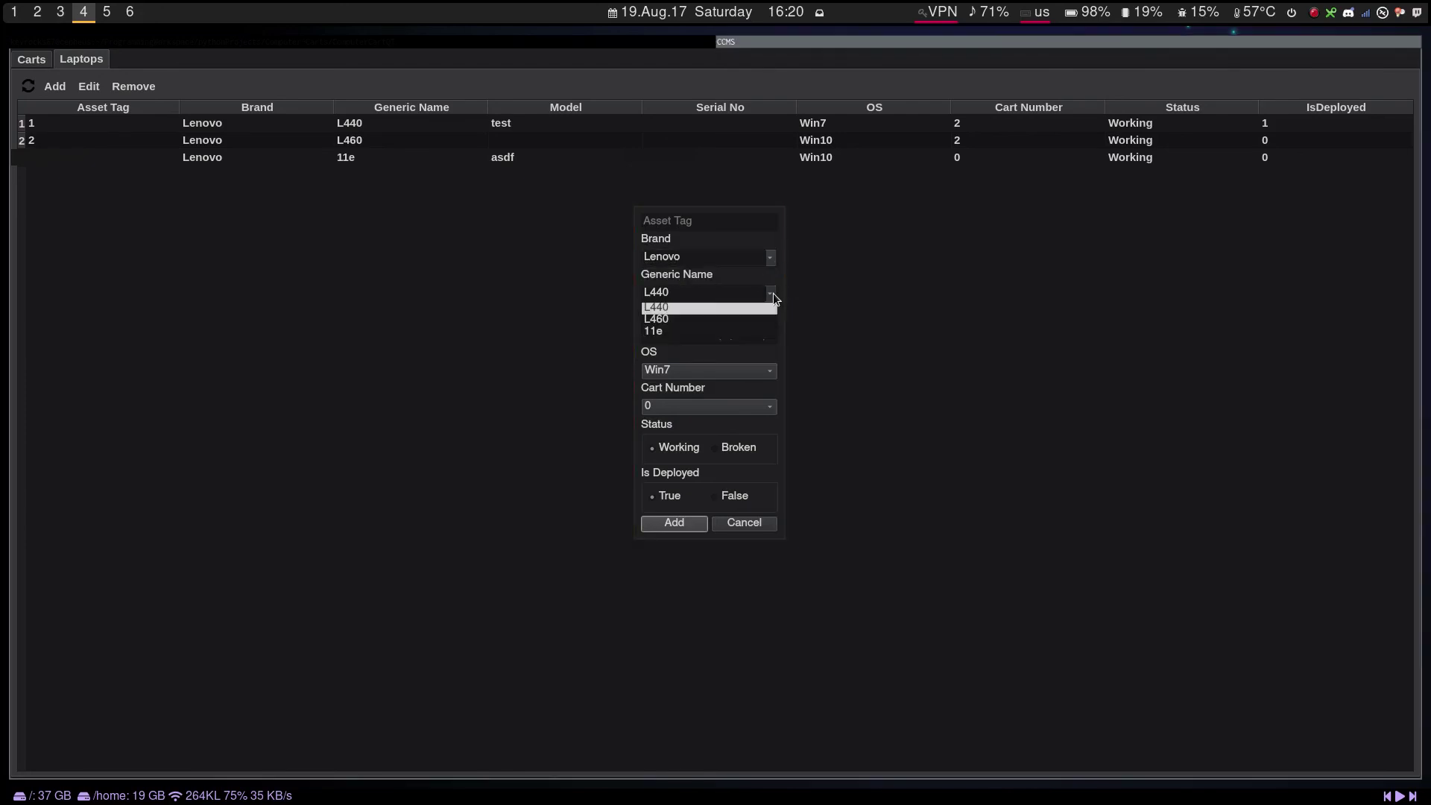
click(772, 295)
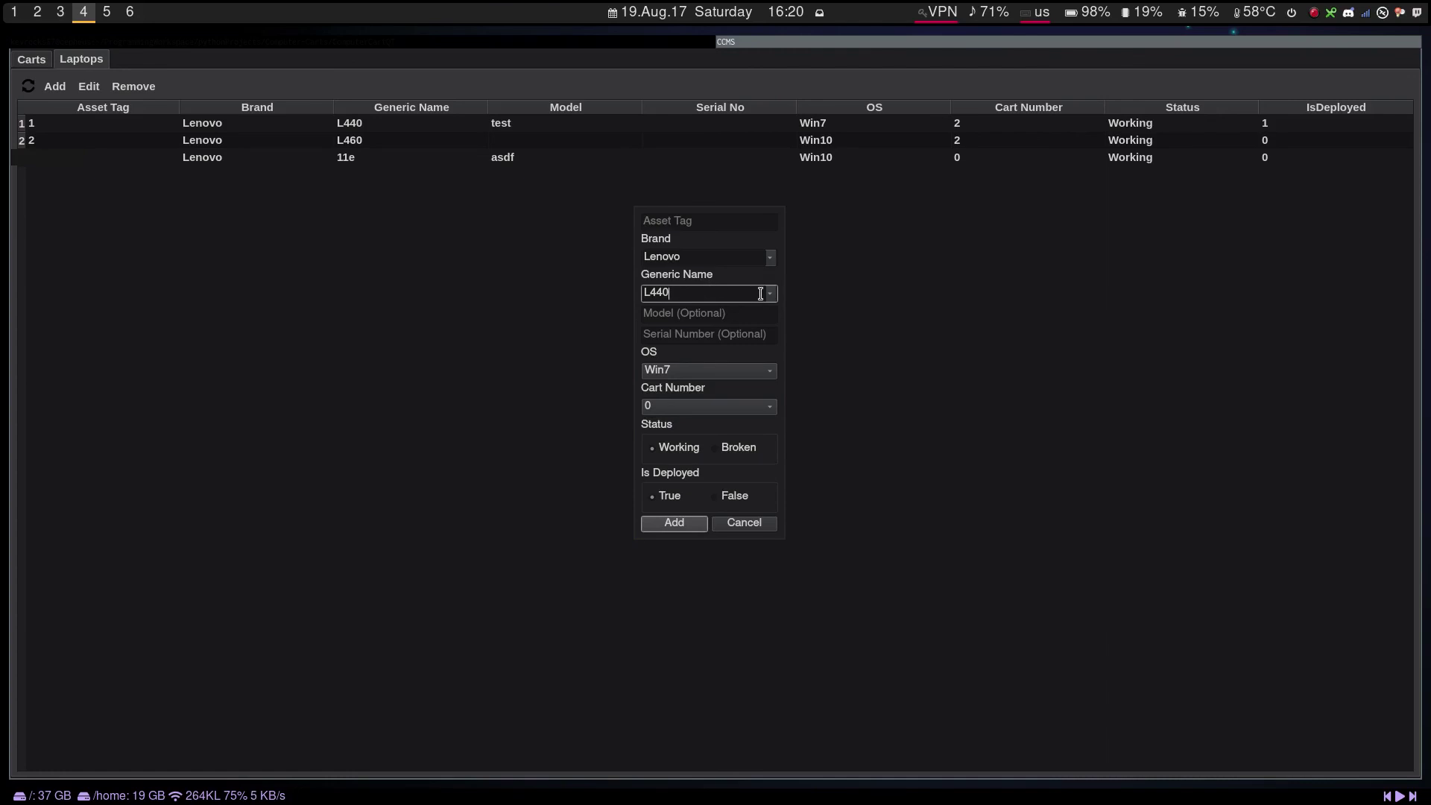
click(770, 293)
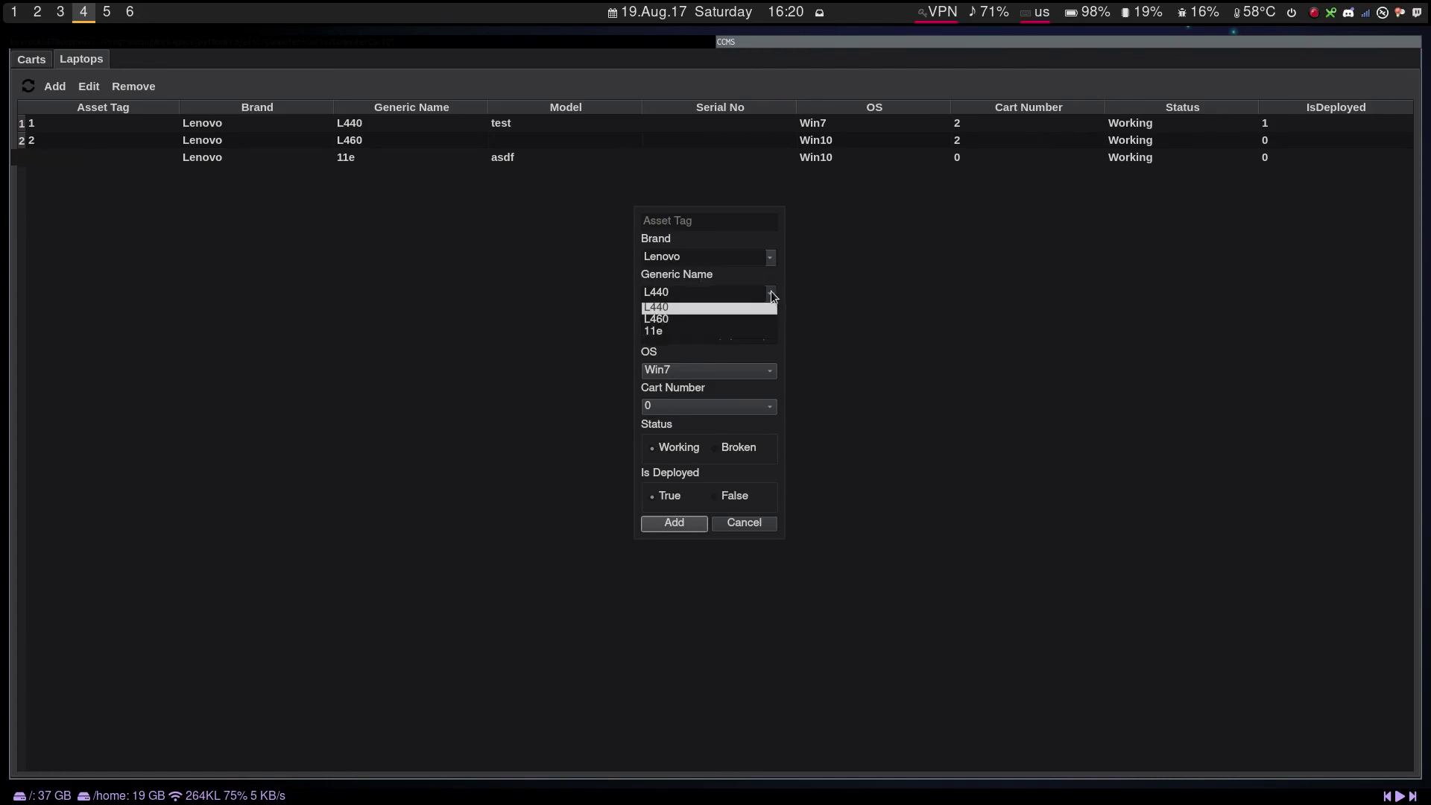
click(699, 293)
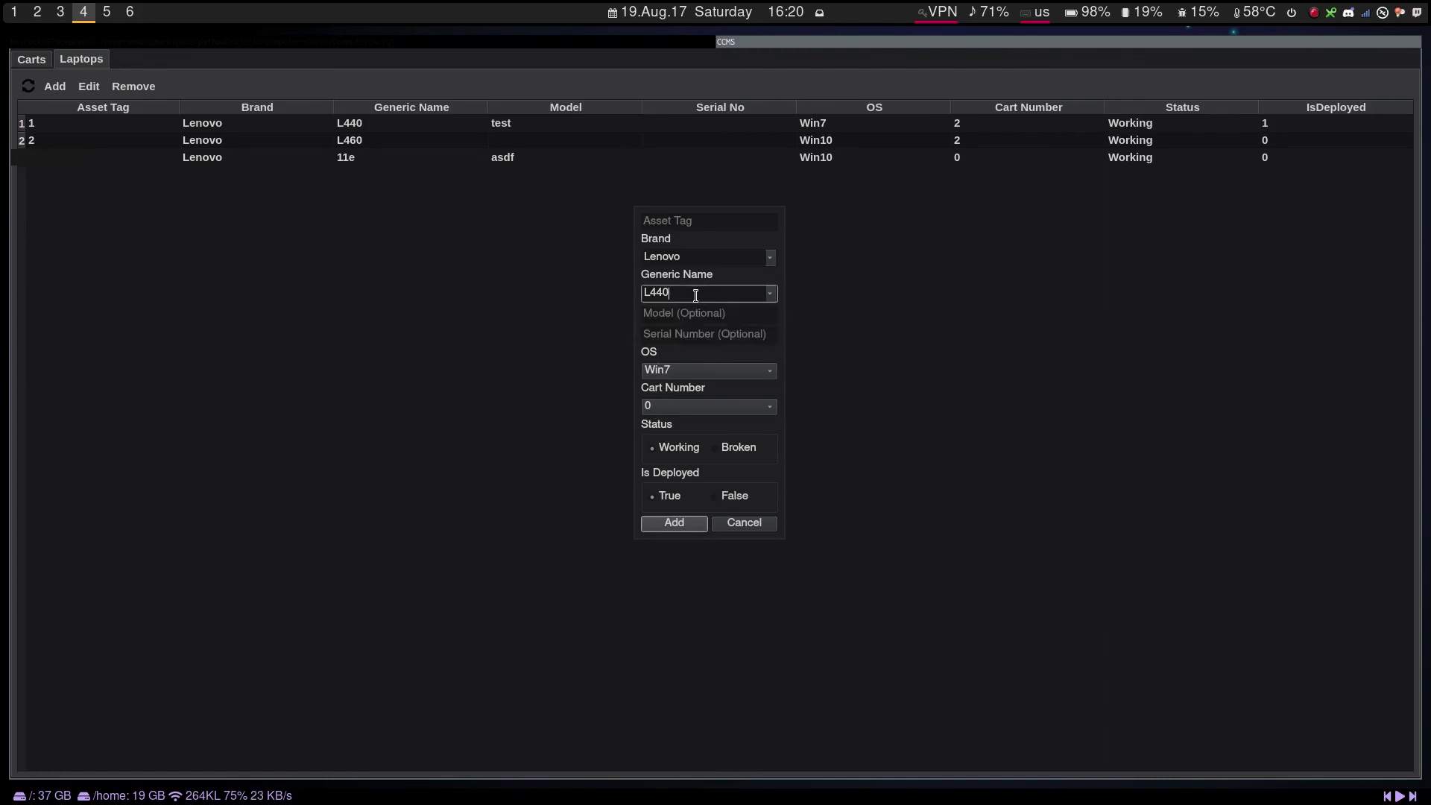
- Set the new Lenovo laptop's generic name to L470, add it and select its row in the Laptops table
double_click(695, 295)
text(L470)
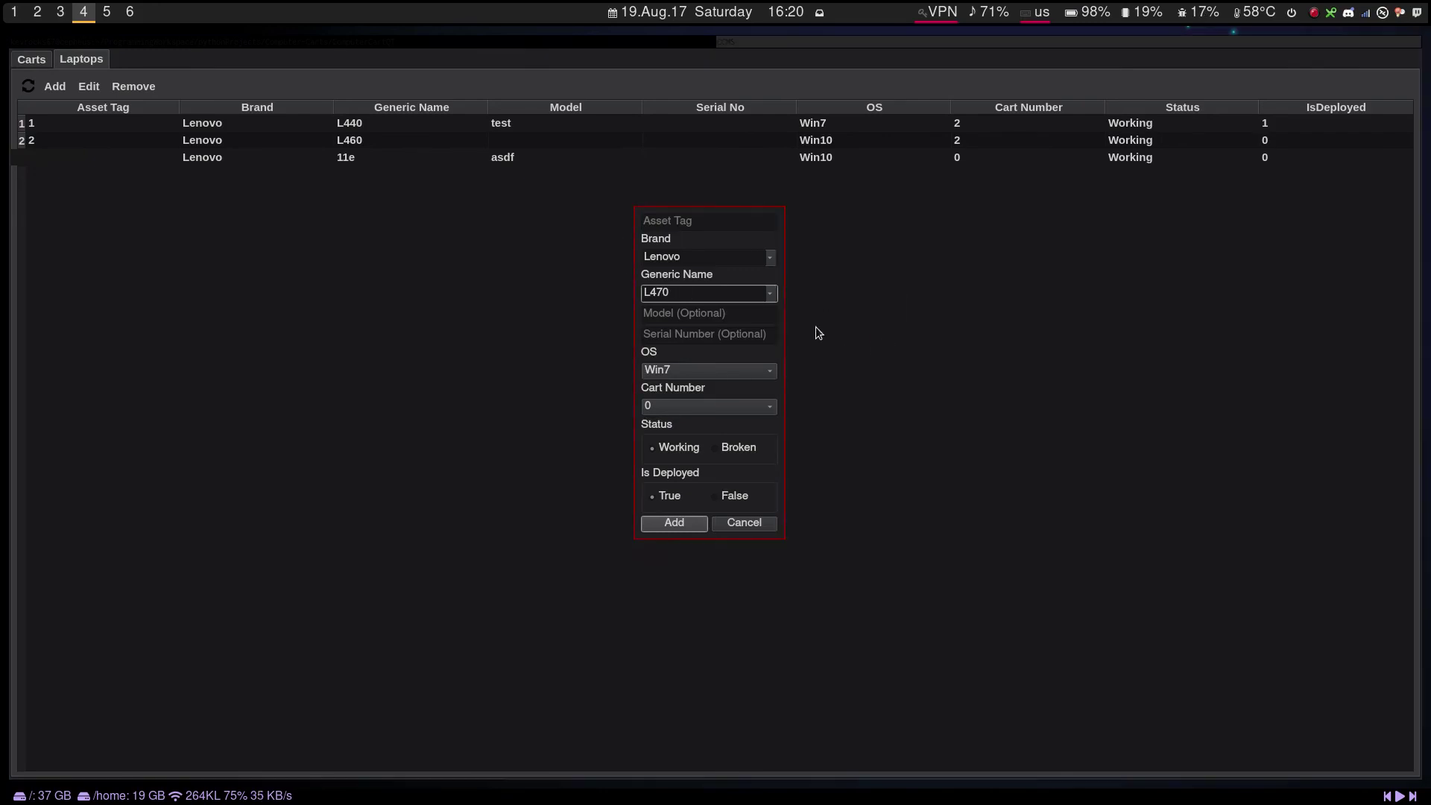
click(618, 312)
click(673, 522)
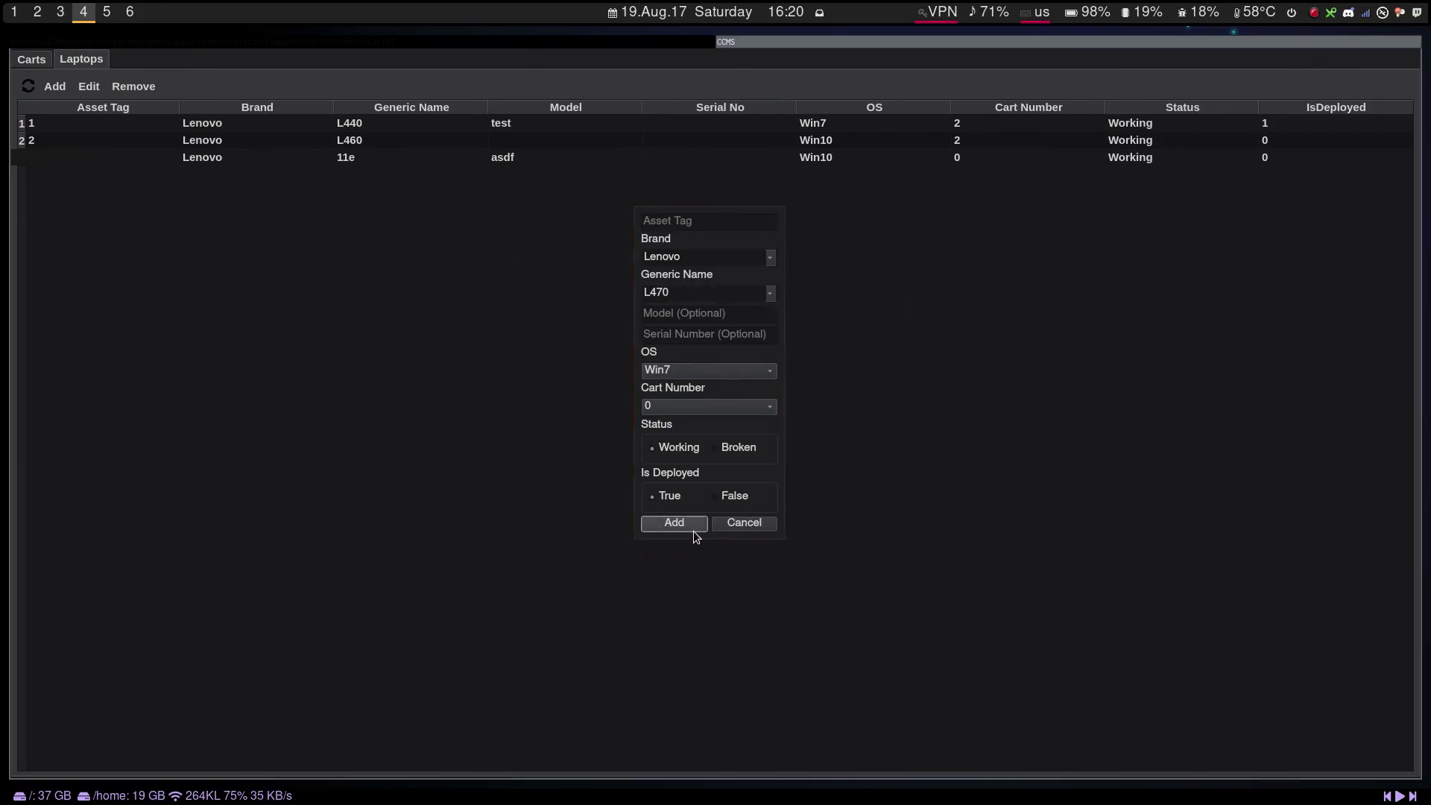
click(229, 176)
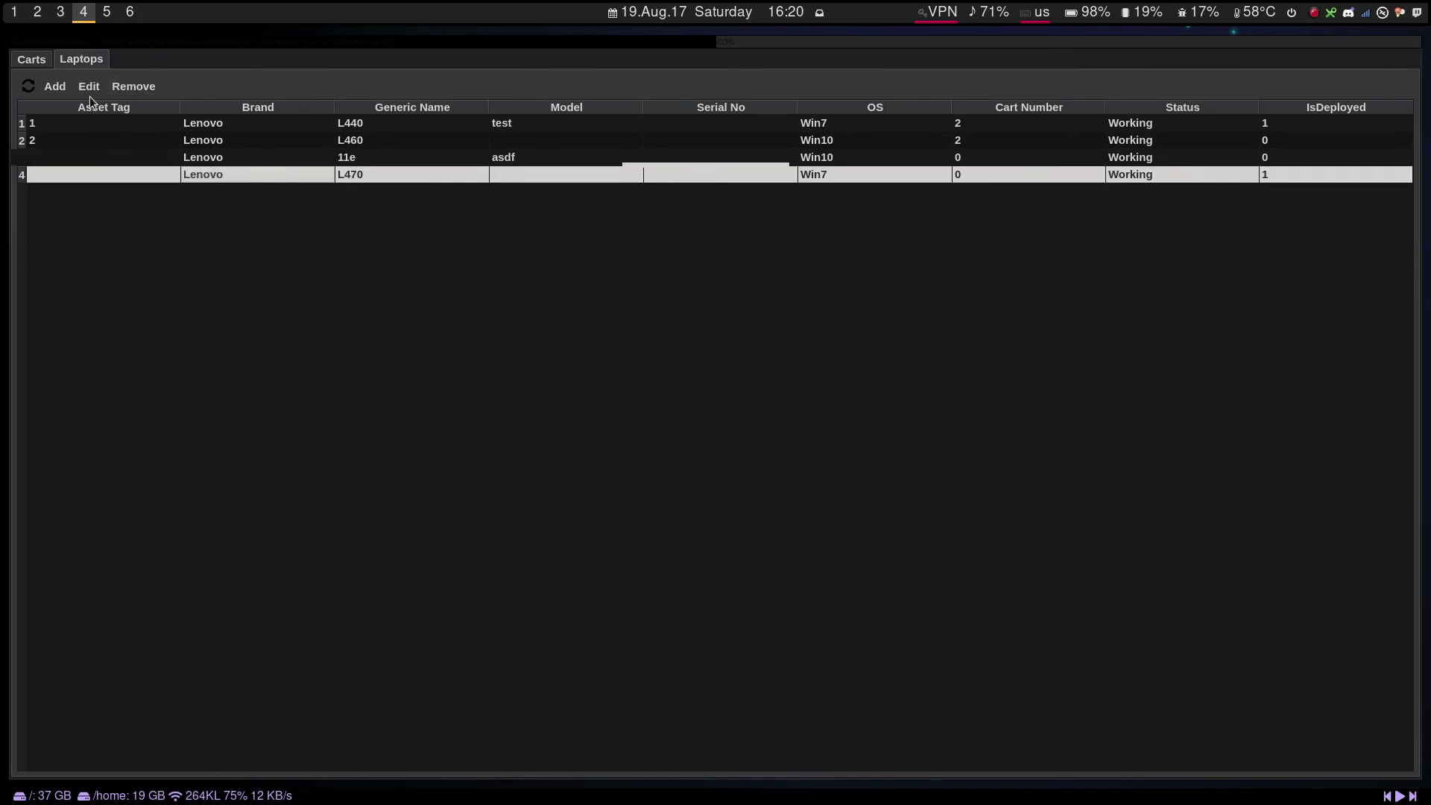
- Start another laptop entry and choose L470 from the existing generic names
click(61, 93)
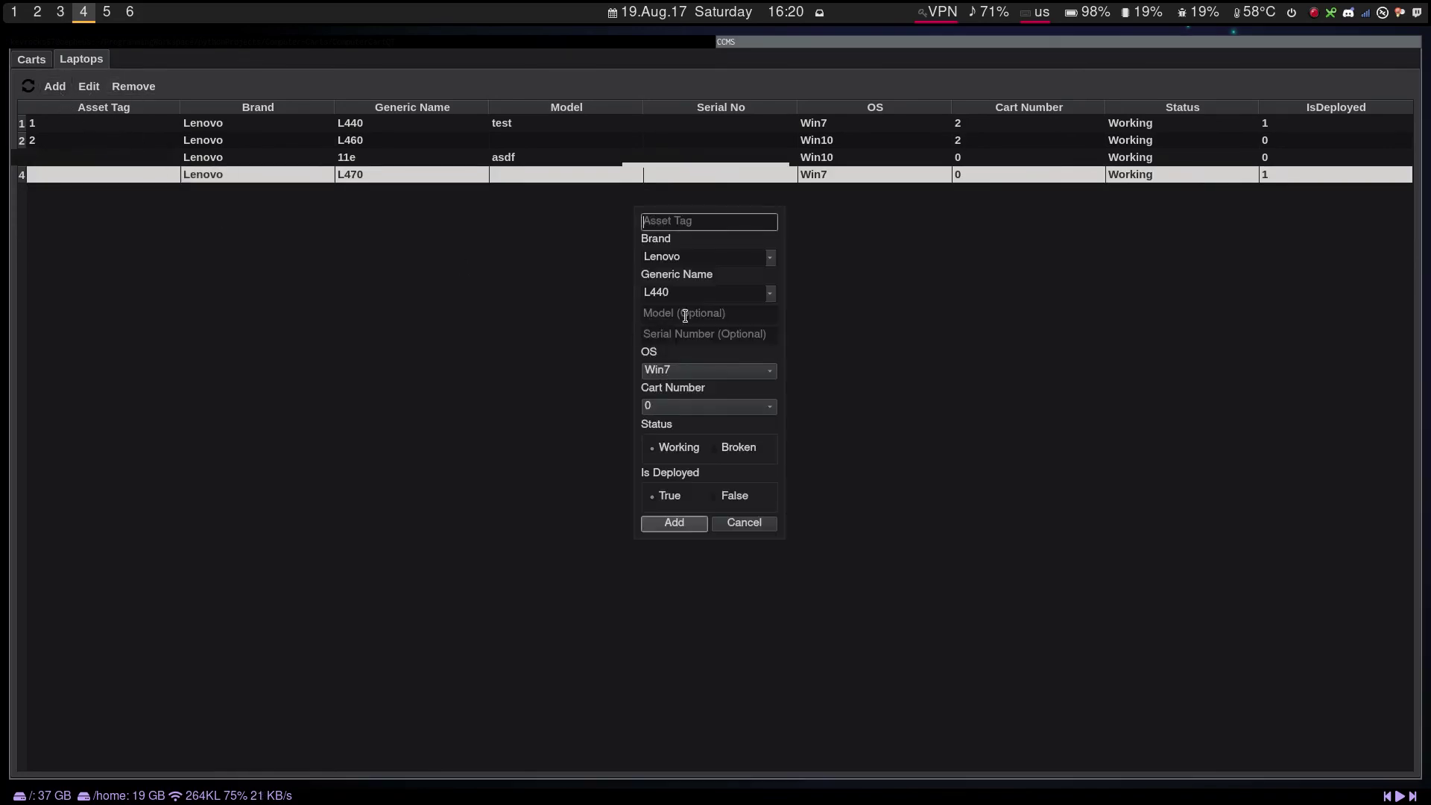
click(775, 293)
click(771, 295)
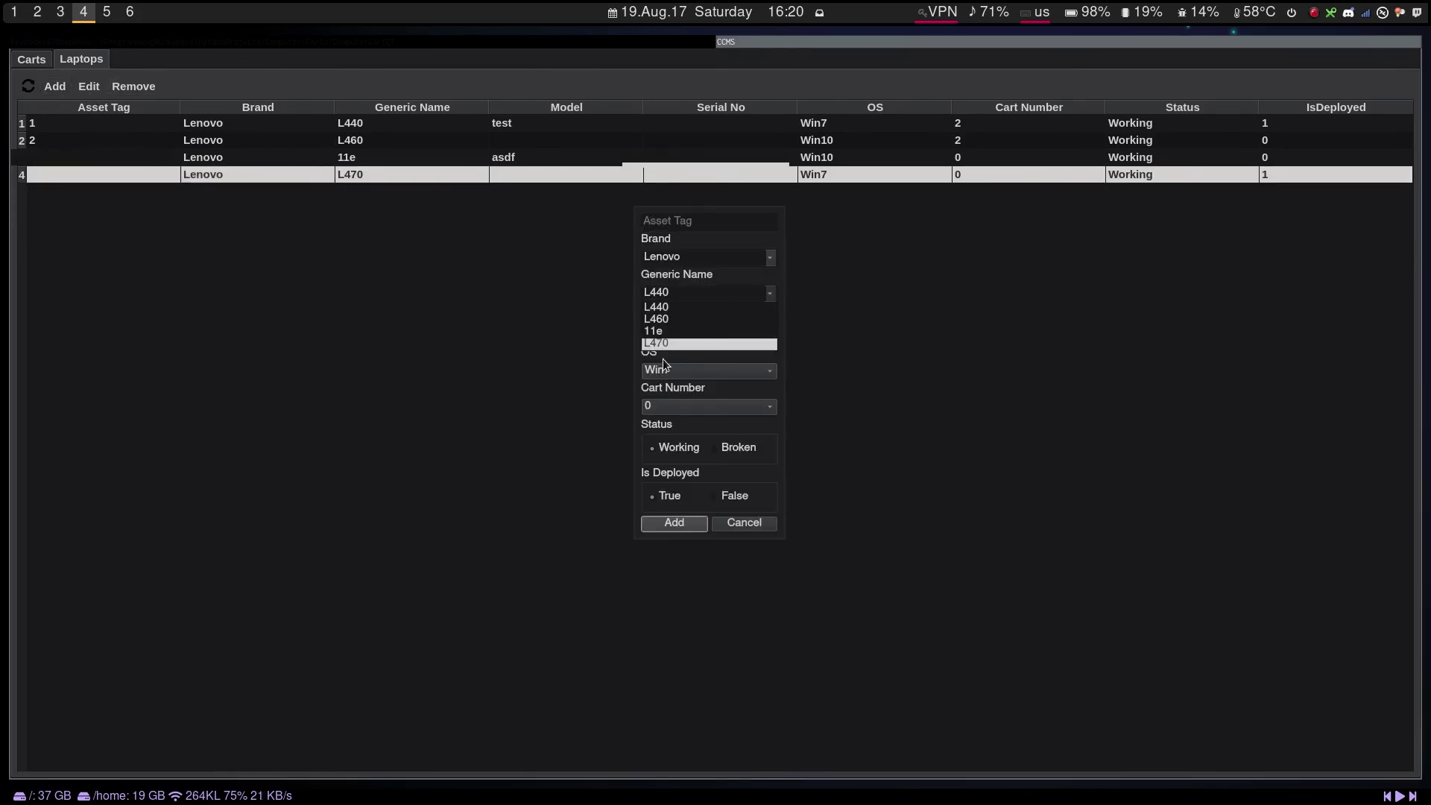
click(668, 342)
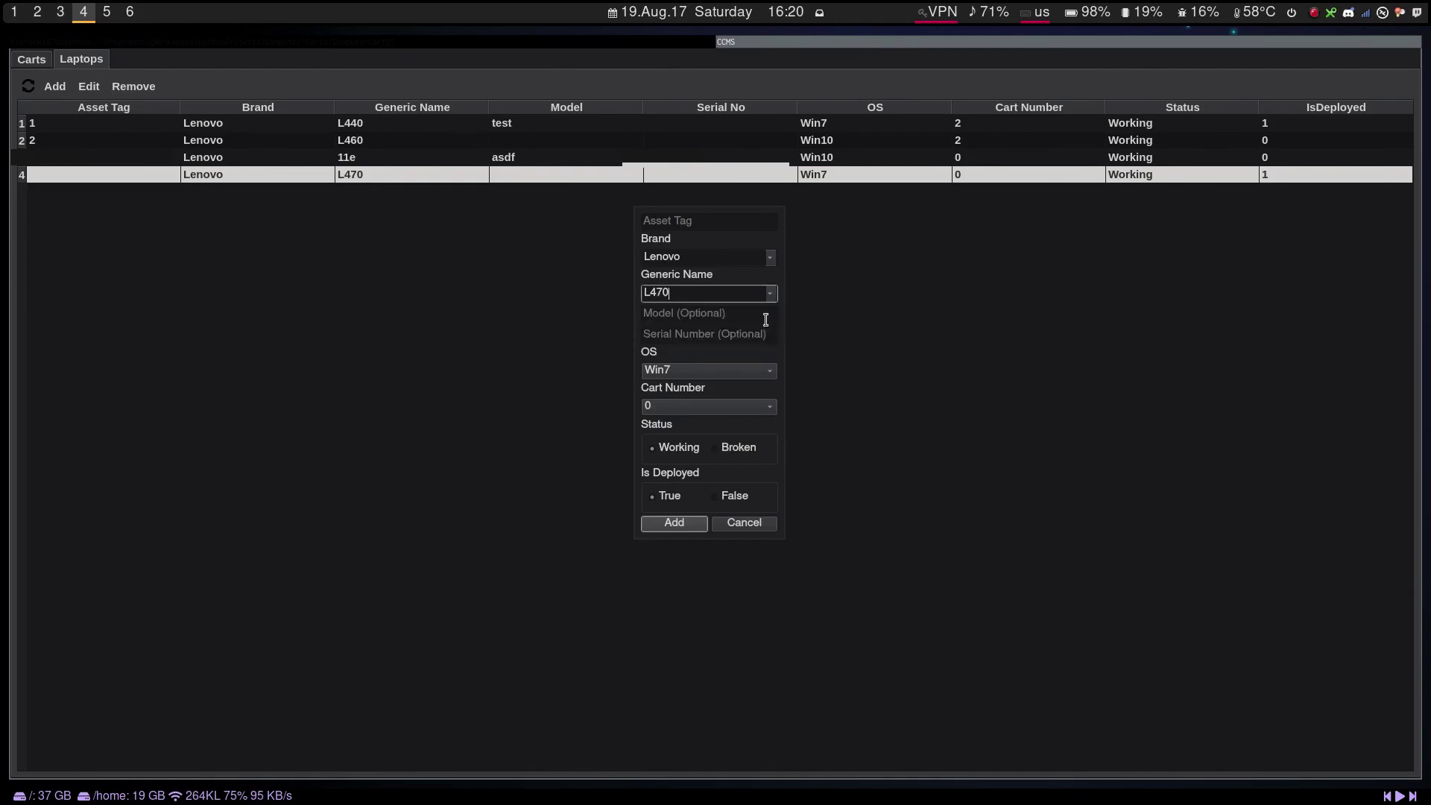
- Check the L470 laptop's editable details without changing them and delete that laptop from the Laptops table
click(746, 523)
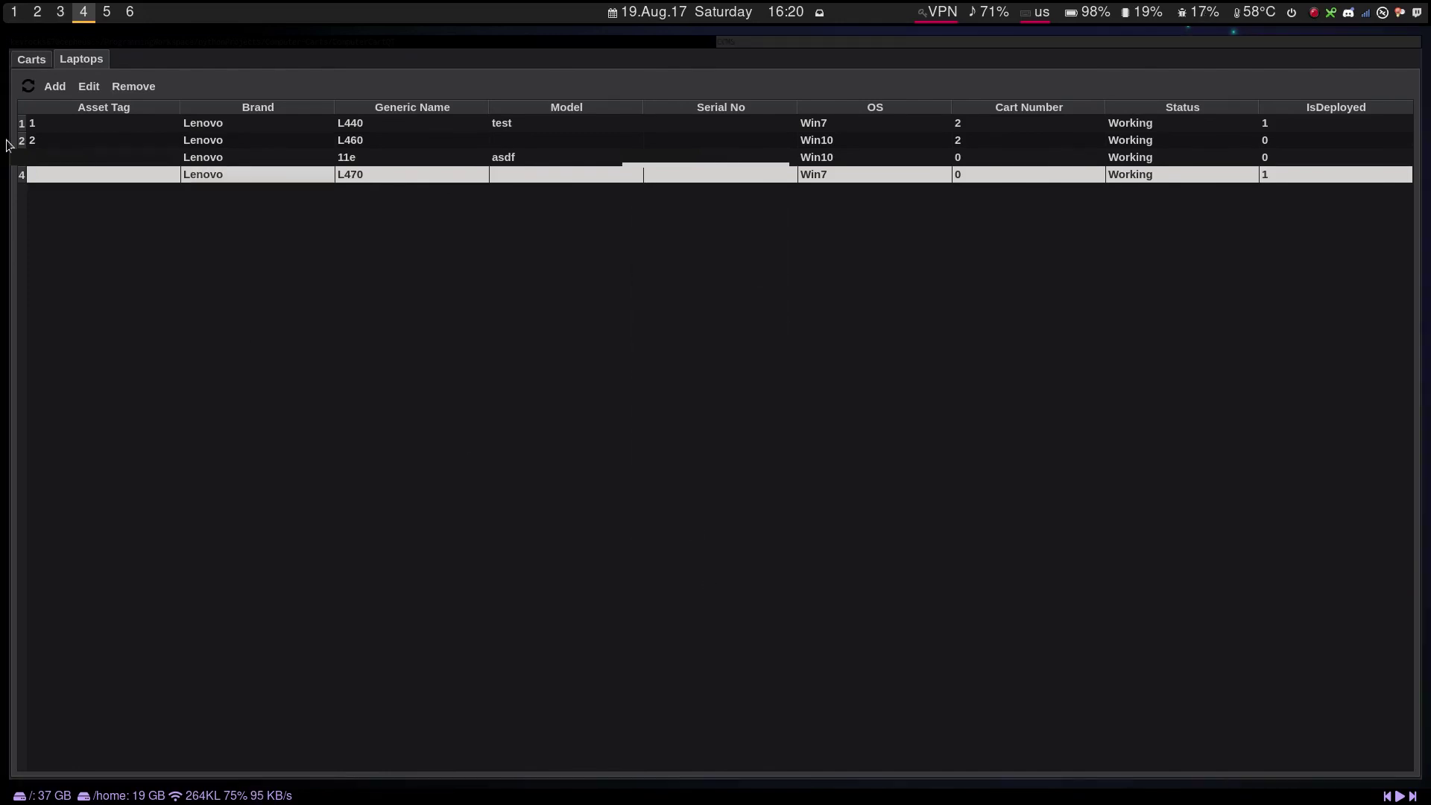
click(88, 83)
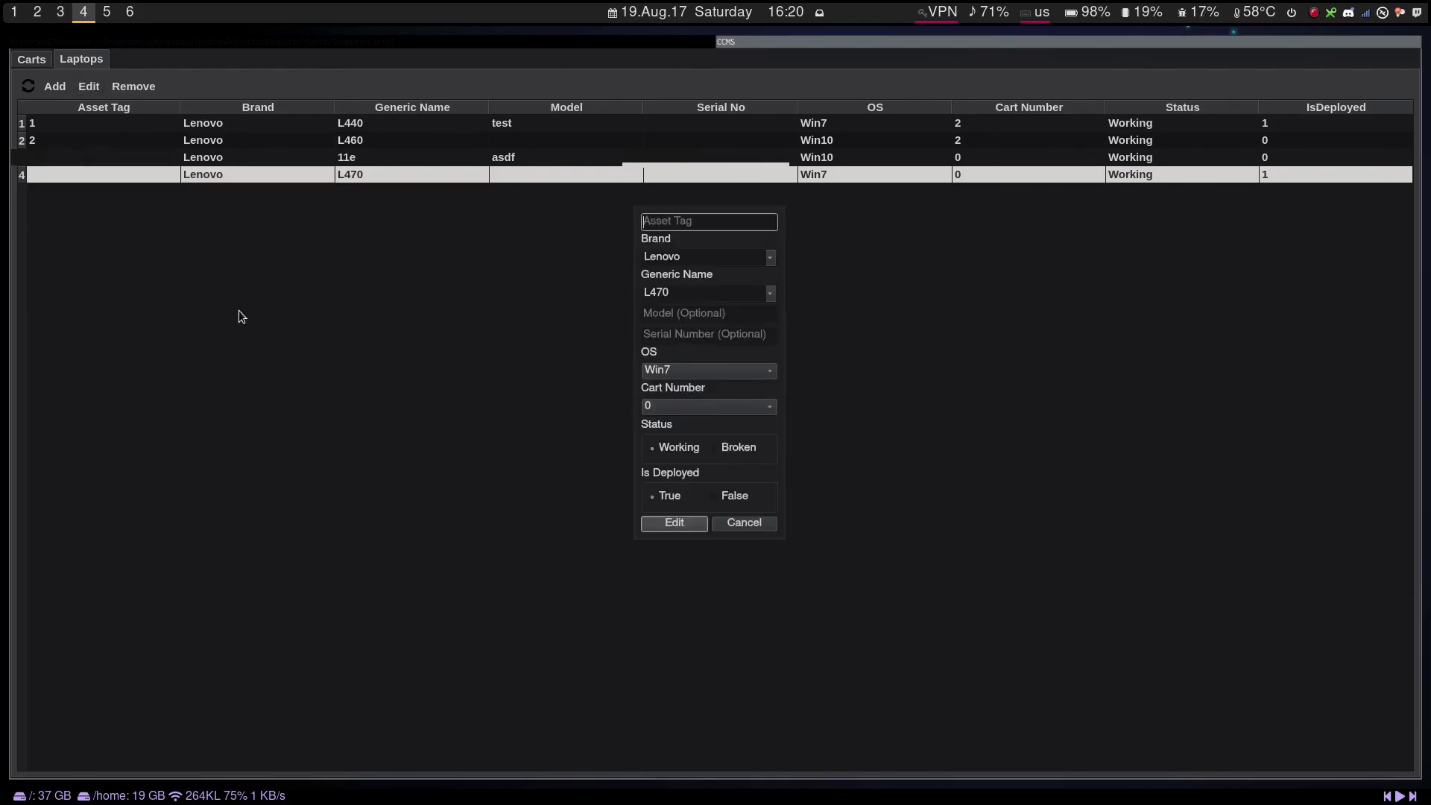
click(731, 524)
click(134, 87)
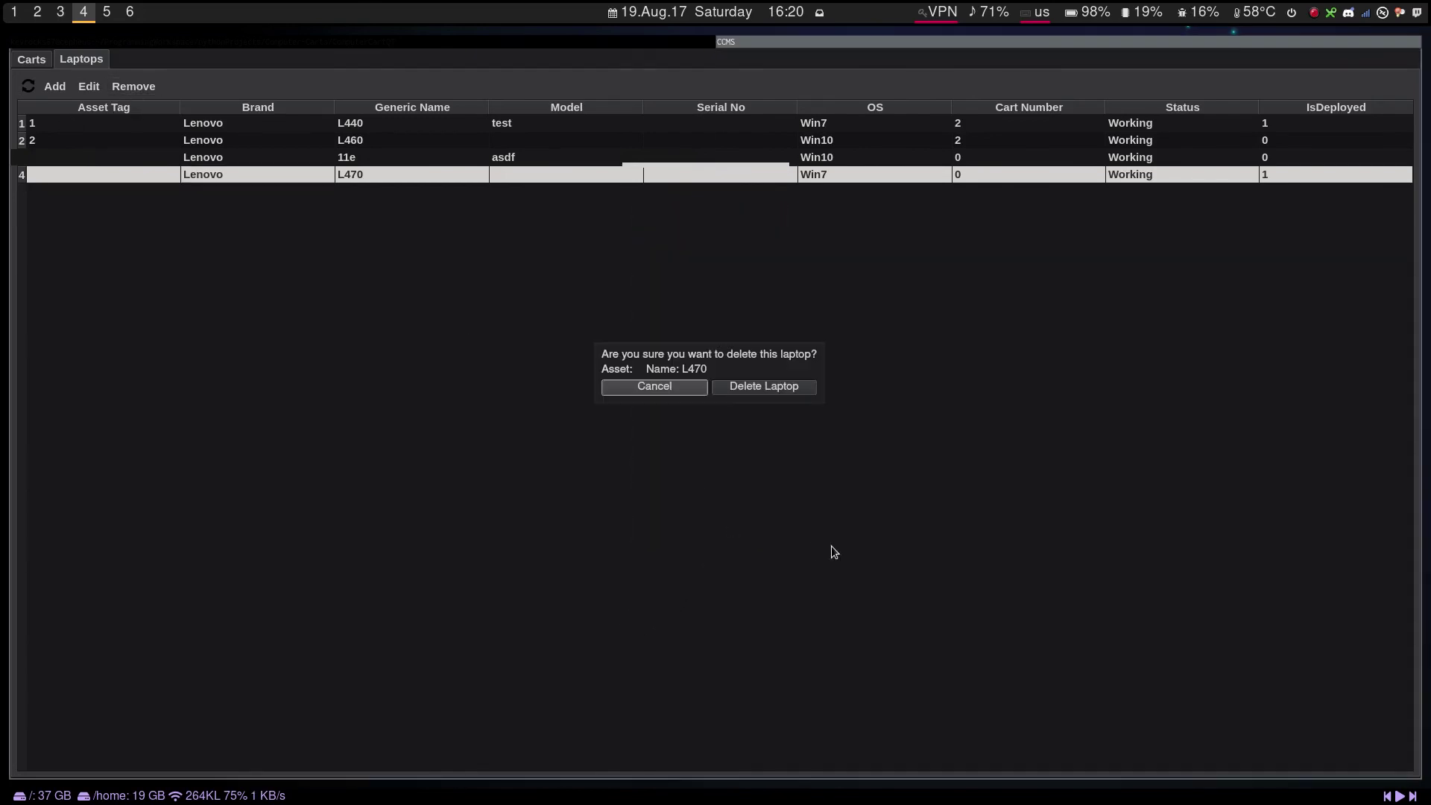
click(778, 390)
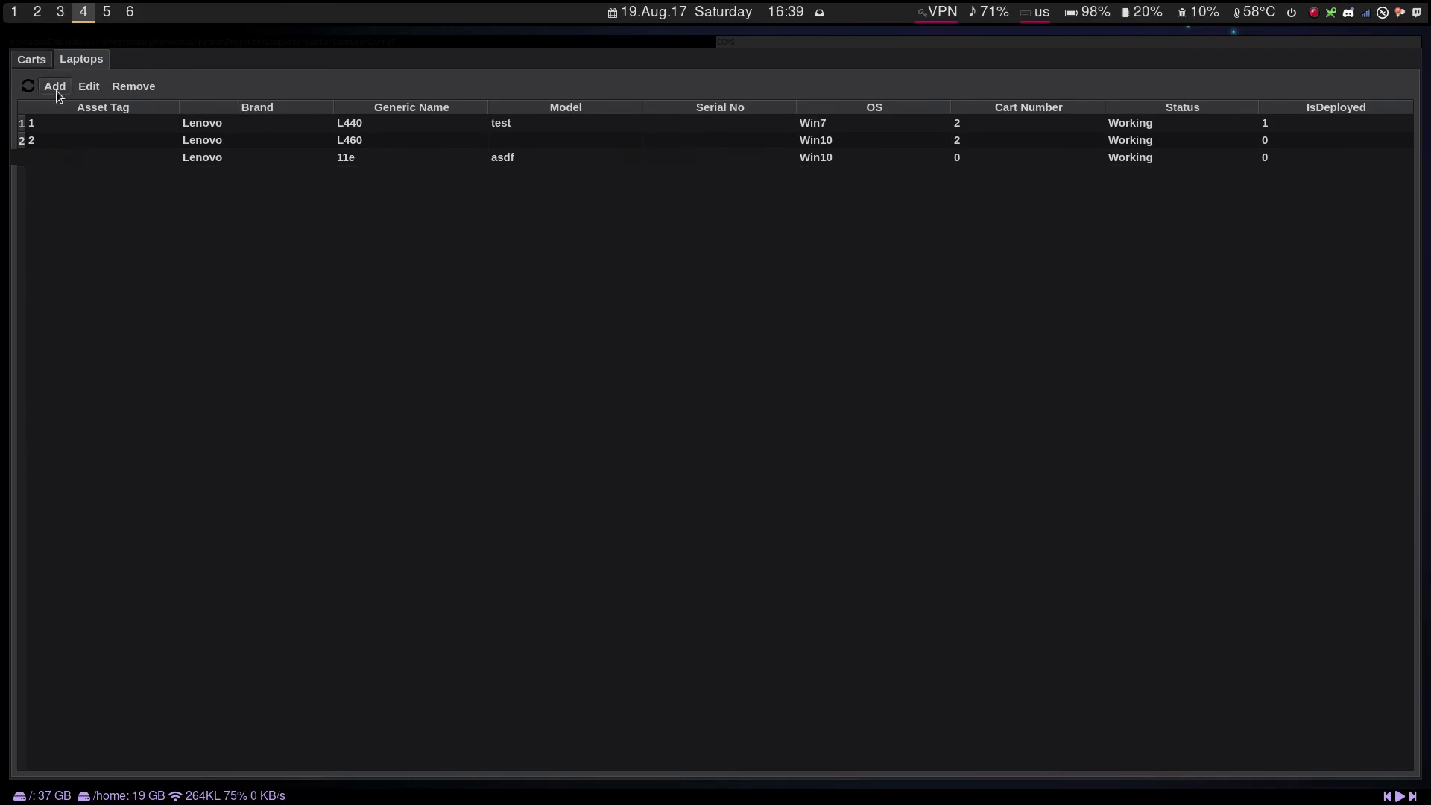
- Review the available cart numbers in a new laptop entry and discard the entry
click(55, 87)
click(693, 401)
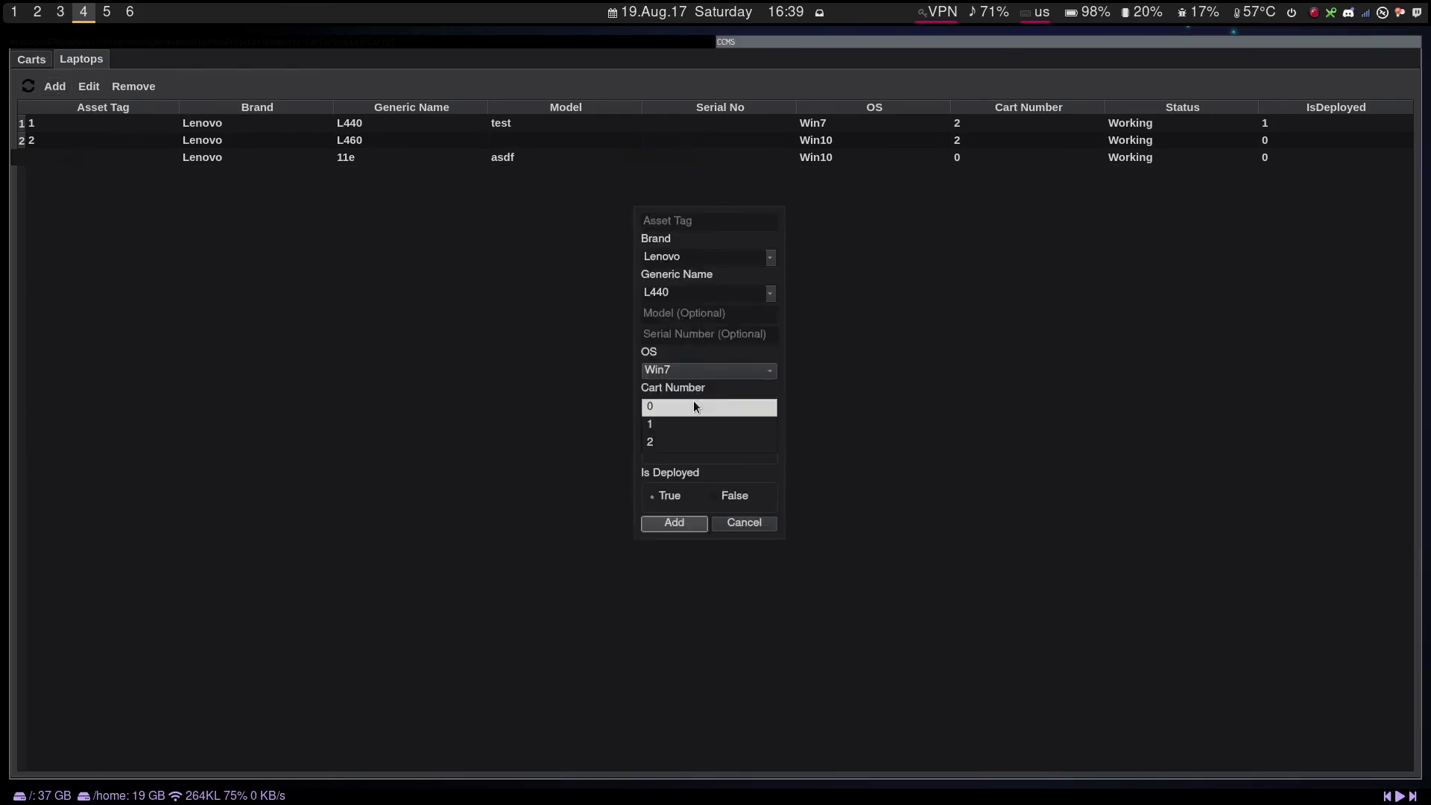
click(676, 414)
click(677, 413)
click(676, 415)
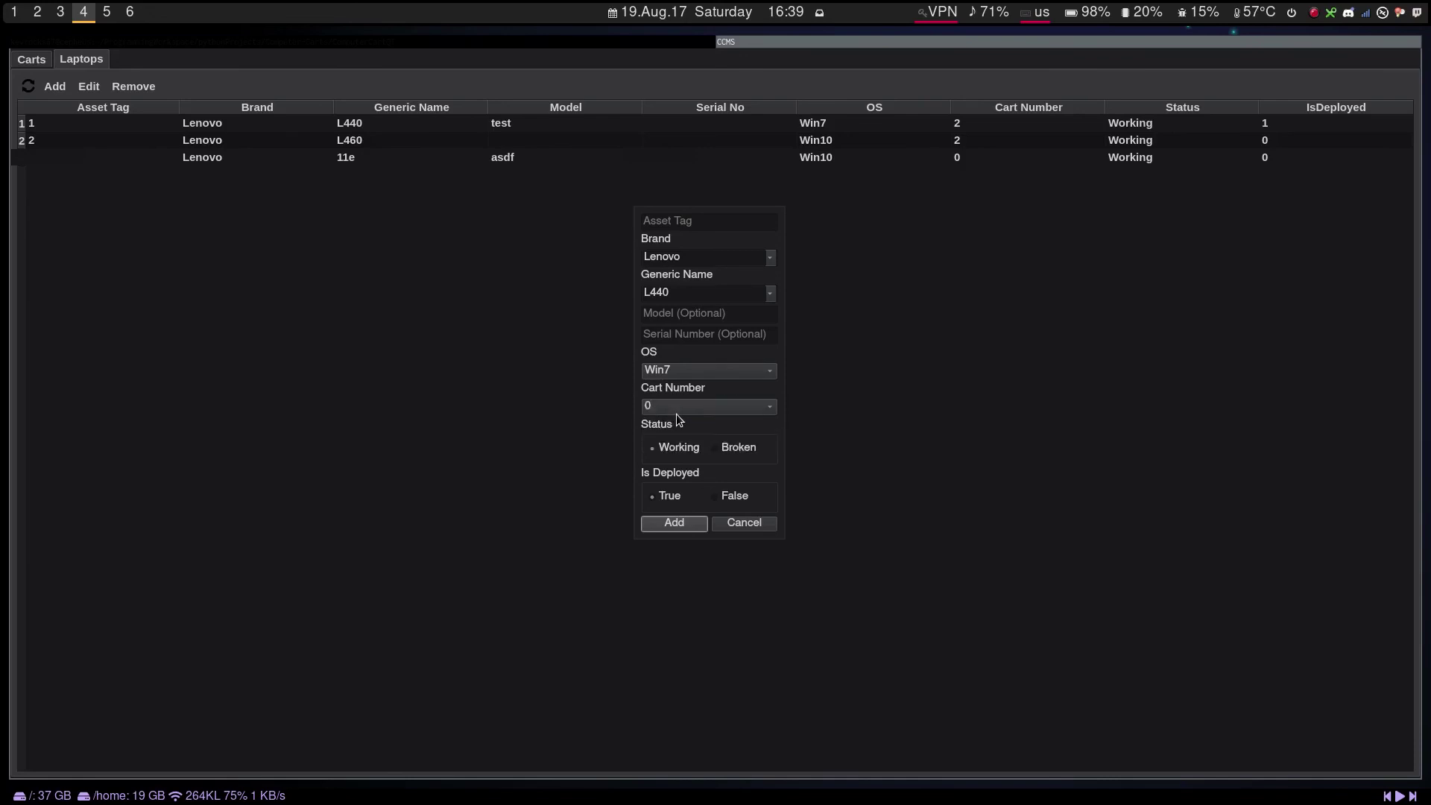
click(747, 526)
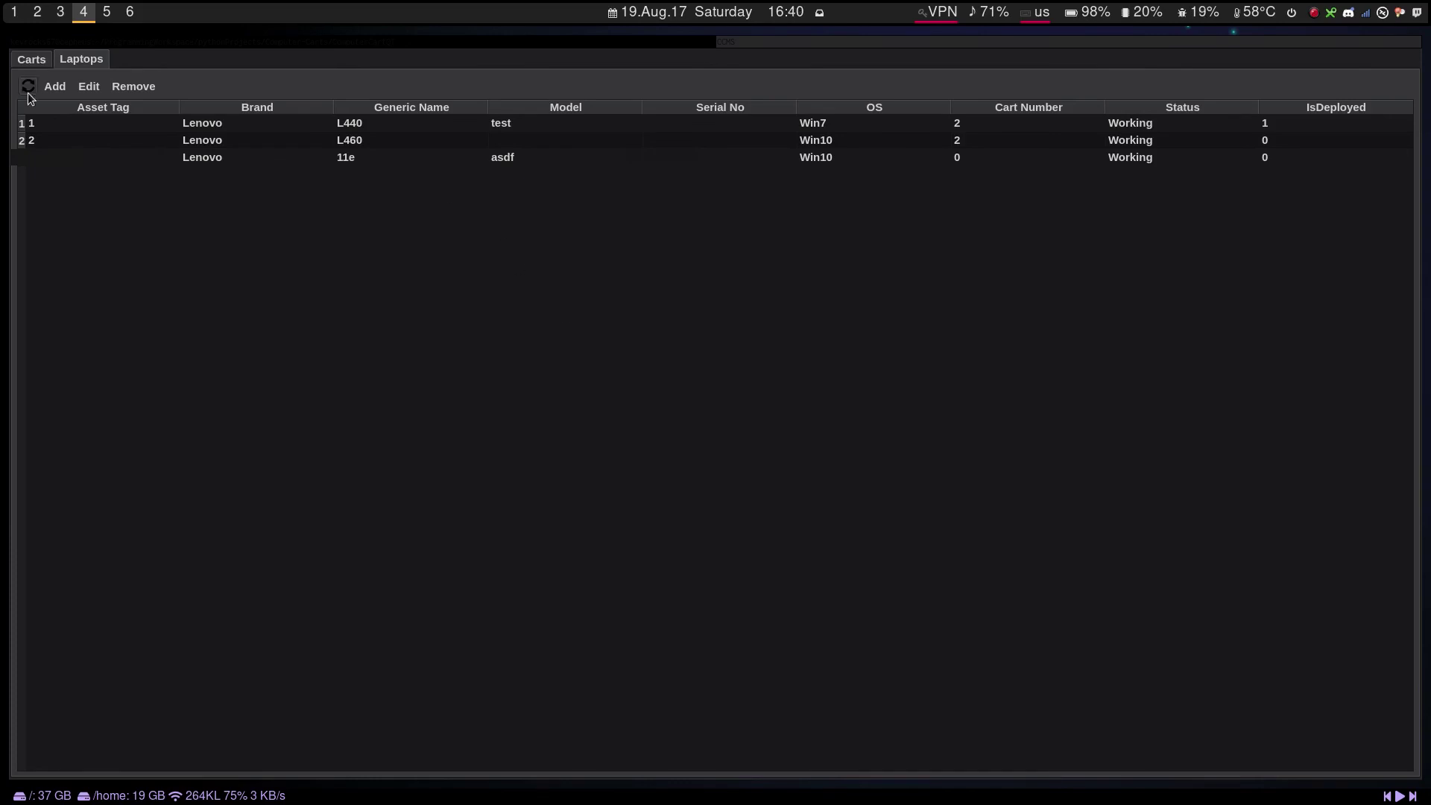
- Try to open reserved cart 0 in the Carts table for editing and dismiss the notice
click(31, 60)
double_click(207, 127)
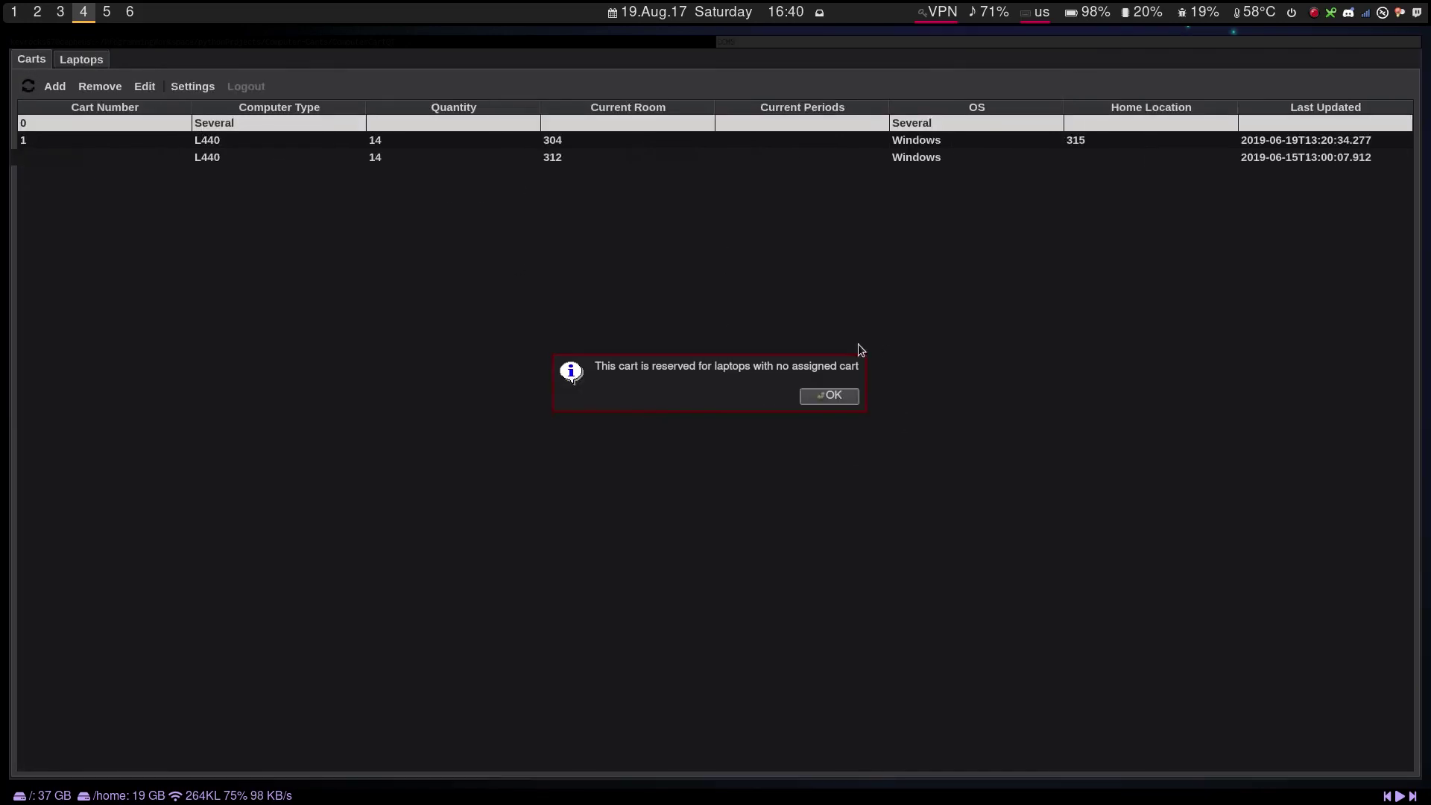
click(839, 398)
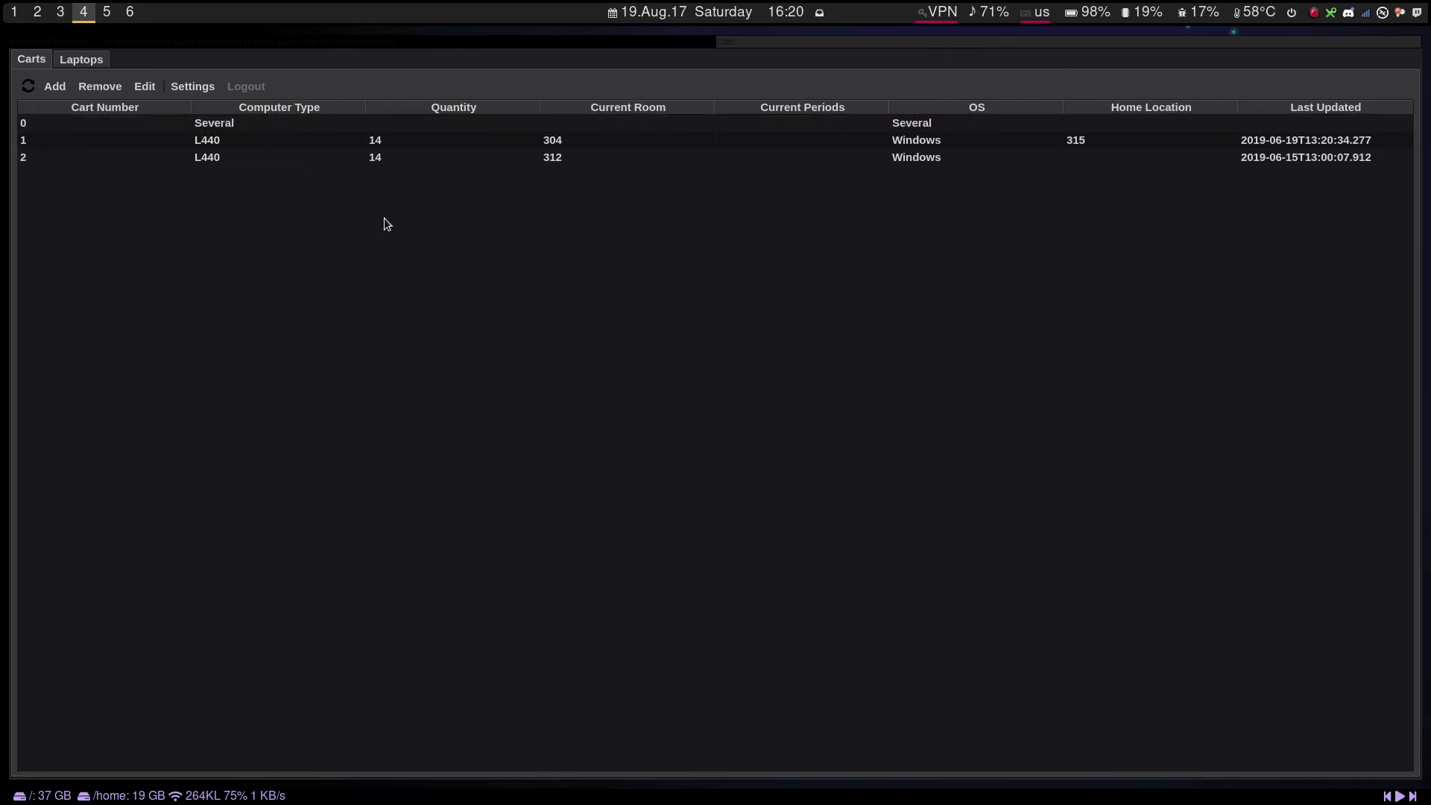